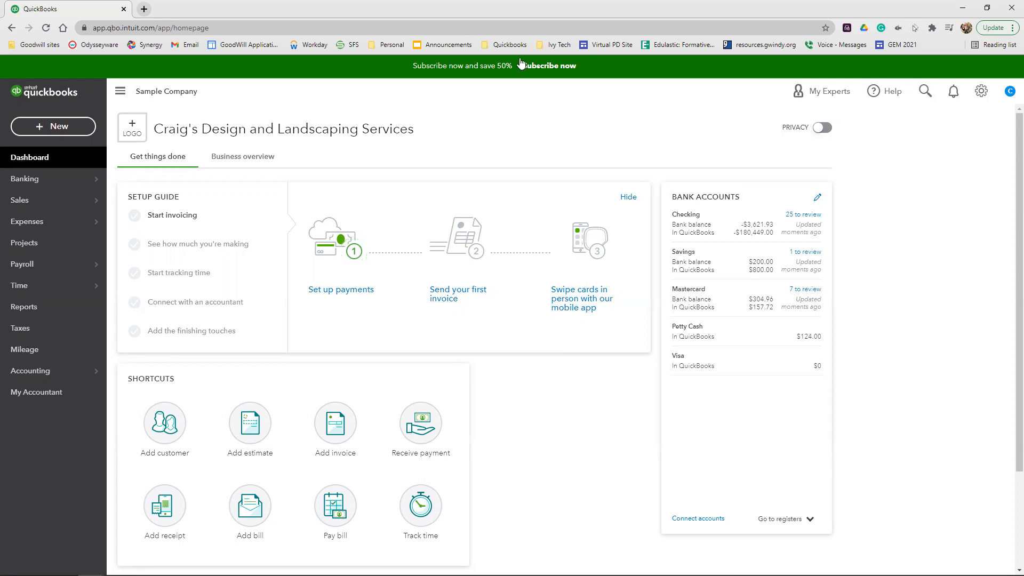
Step: Open the company's budgeting tool and start adding a new budget
{"action": "left_click", "coordinate": [982, 91]}
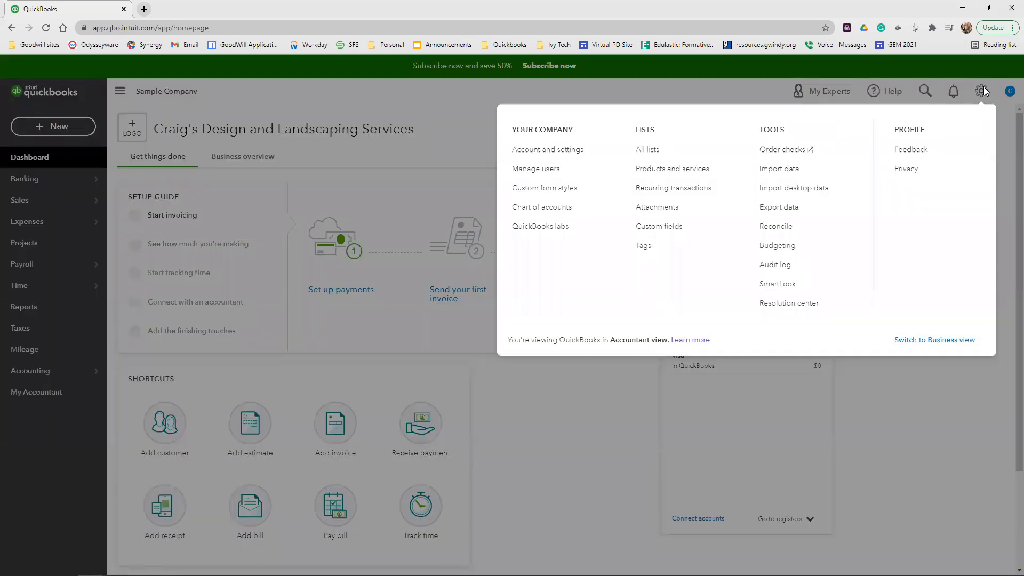
{"action": "left_click", "coordinate": [785, 246]}
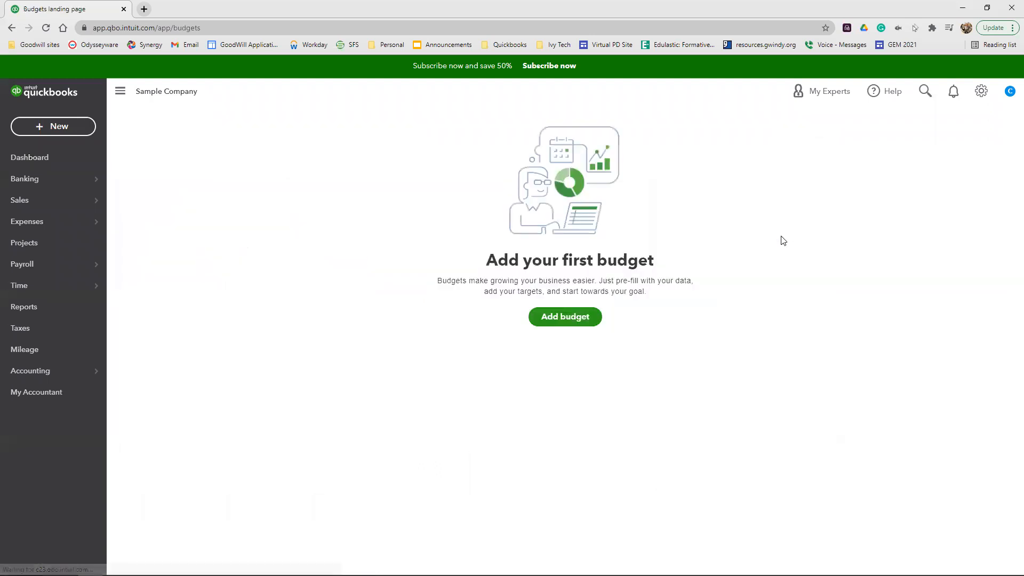
{"action": "left_click", "coordinate": [580, 320]}
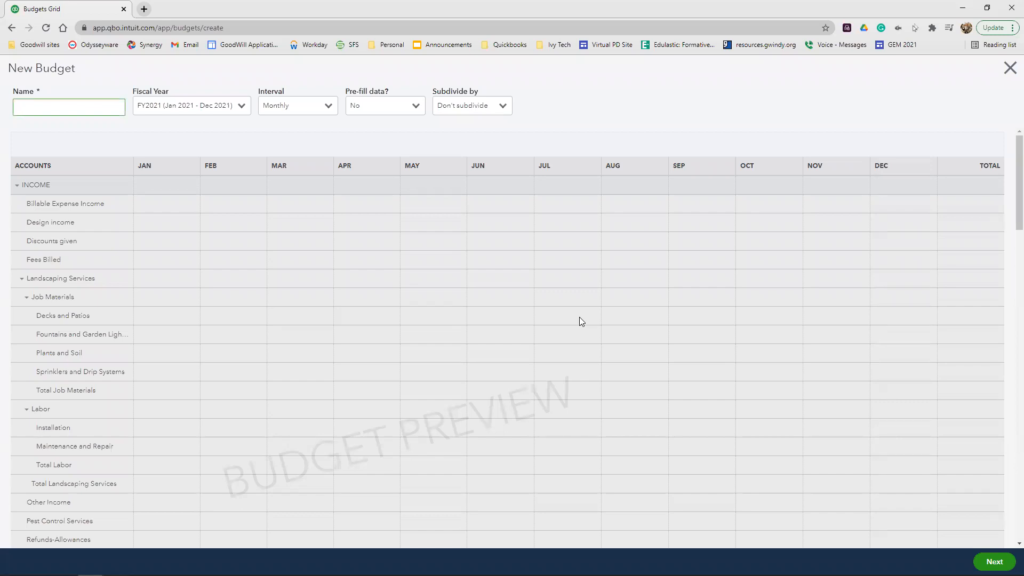
Step: Name the new budget "4th Qtr 2026"
{"action": "left_click", "coordinate": [57, 107]}
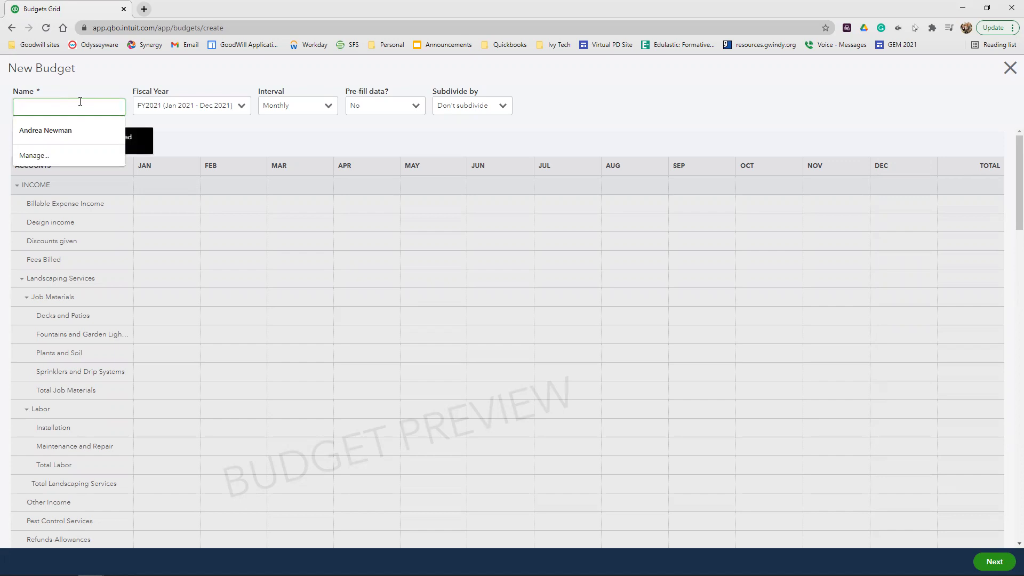
{"action": "type", "text": "4th"}
{"action": "key", "text": "BackSpace"}
{"action": "type", "text": "h Q"}
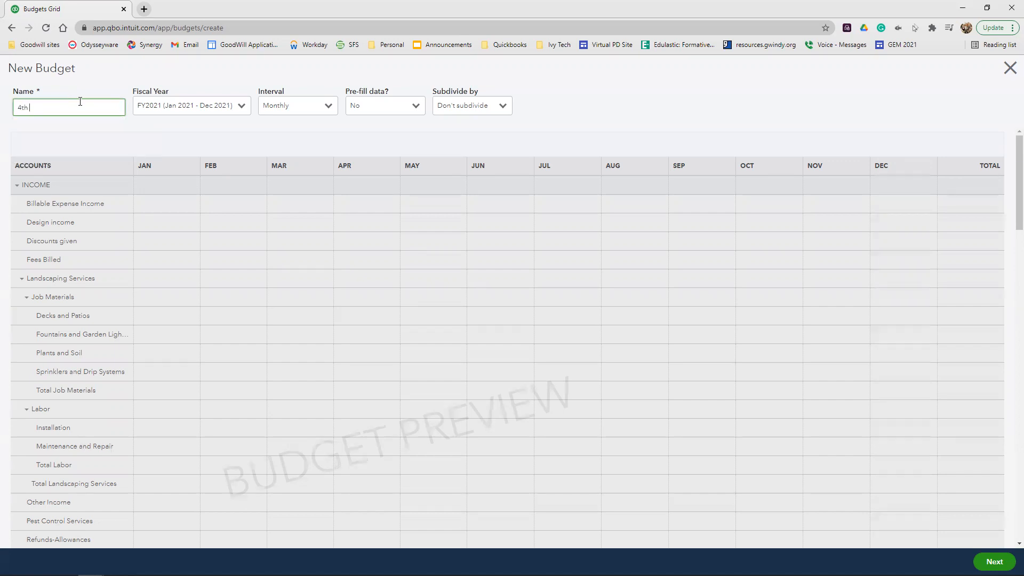
{"action": "type", "text": "tr 2026"}
{"action": "left_click", "coordinate": [126, 133]}
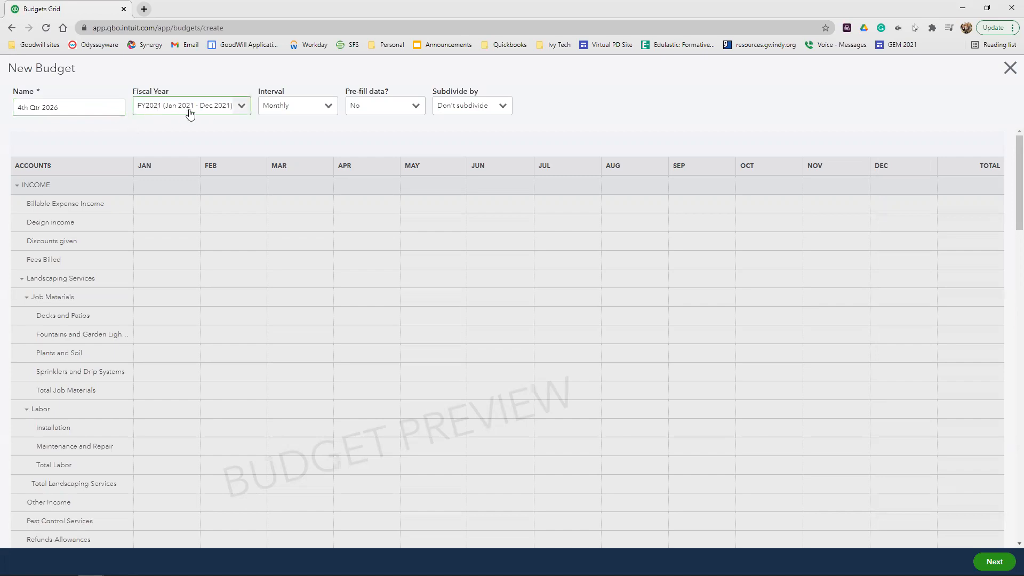
Step: Set the budget's fiscal year to FY2026 (Jan 2026 - Dec 2026) and proceed to the editable budget grid
{"action": "left_click", "coordinate": [162, 110]}
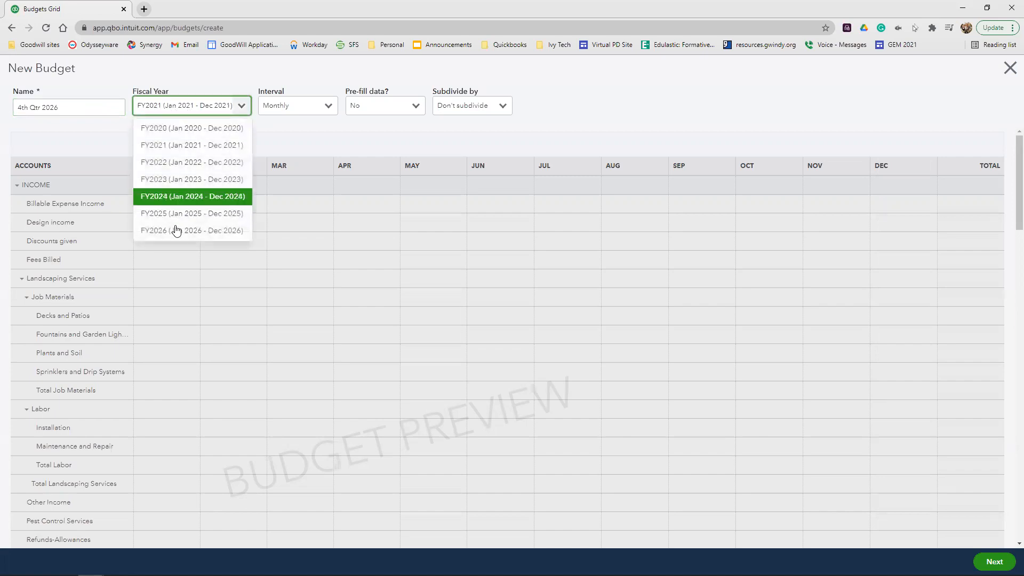
{"action": "left_click", "coordinate": [178, 231]}
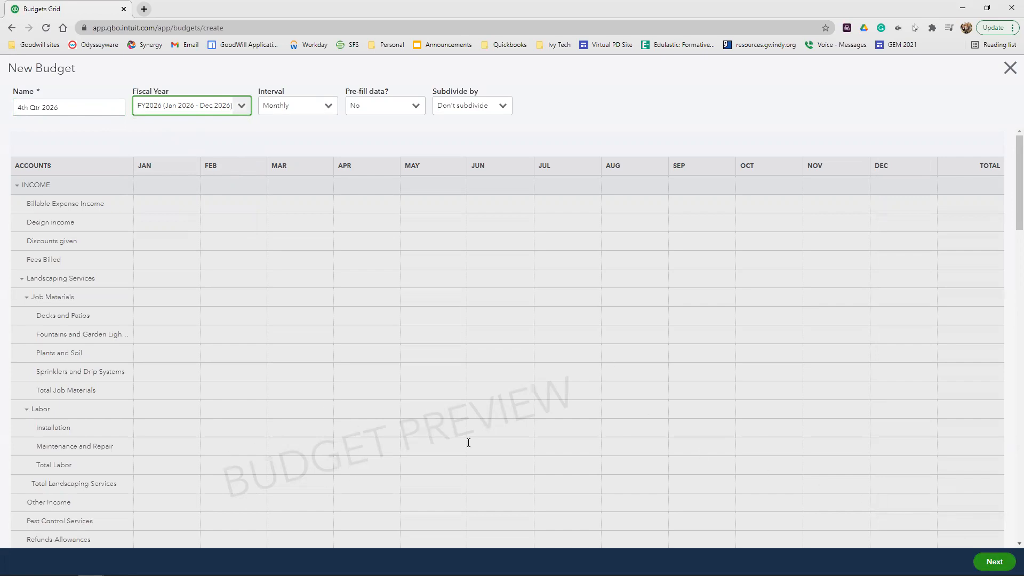
{"action": "left_click", "coordinate": [994, 562]}
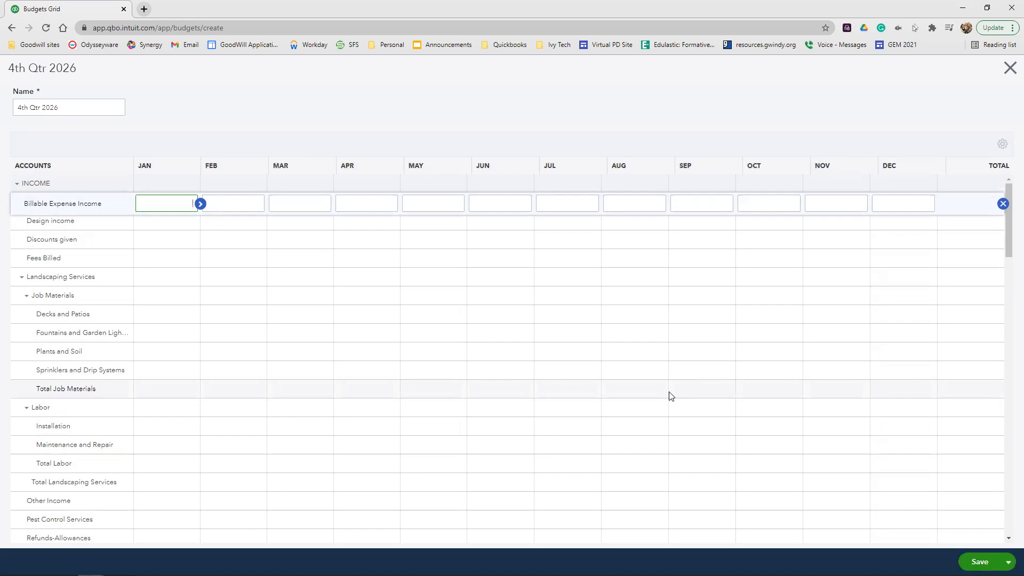
Step: Budget Design income at 5000 for October, 5000 for November and 2000 for December
{"action": "left_click", "coordinate": [533, 221]}
{"action": "left_click", "coordinate": [446, 221]}
{"action": "key", "text": "shift+Tab"}
{"action": "key", "text": "shift+Tab"}
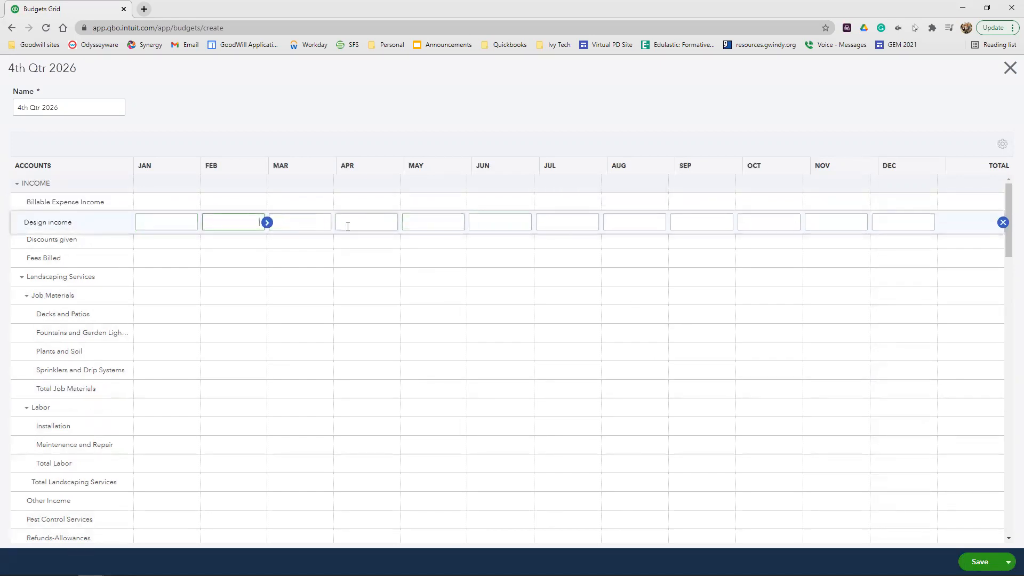
{"action": "left_click", "coordinate": [764, 224]}
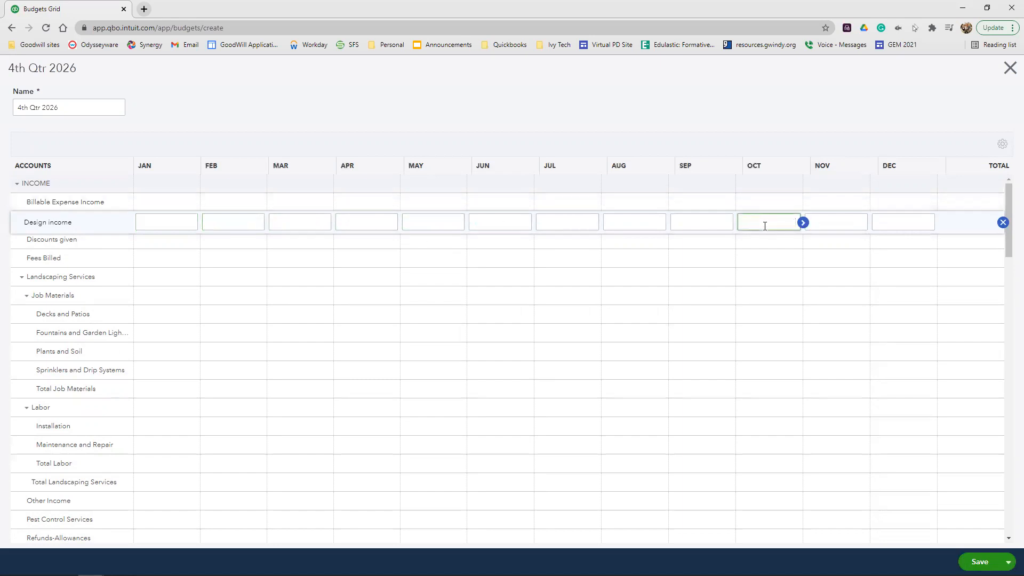
{"action": "type", "text": "5000"}
{"action": "key", "text": "Tab"}
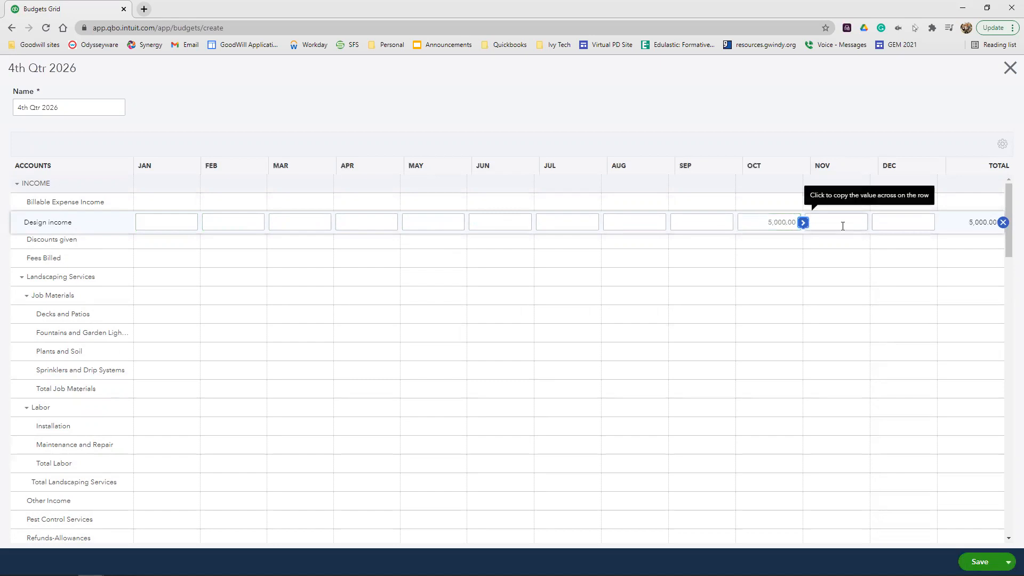
{"action": "left_click", "coordinate": [842, 224]}
{"action": "type", "text": "5000"}
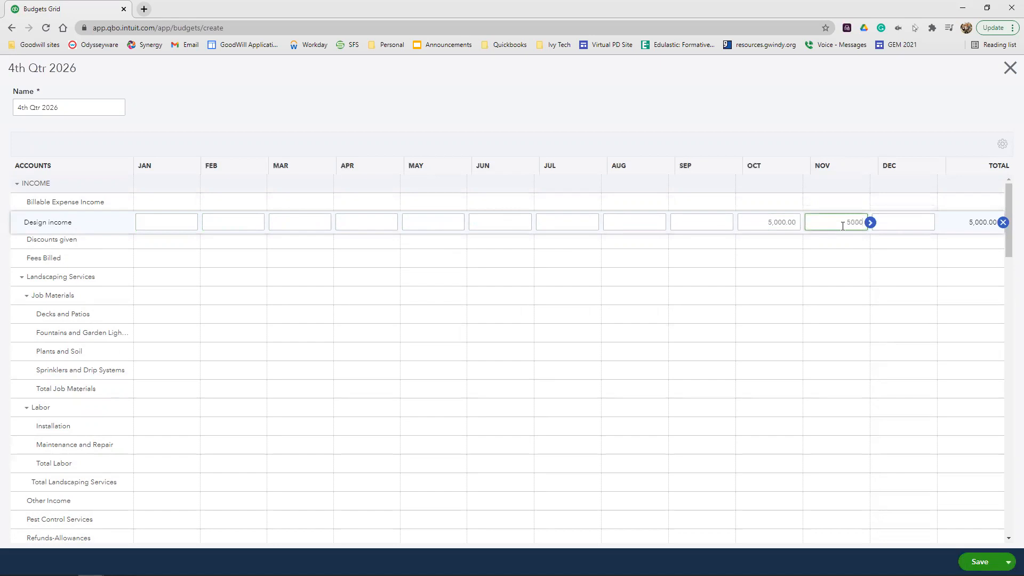
{"action": "left_click", "coordinate": [892, 217]}
{"action": "type", "text": "2000"}
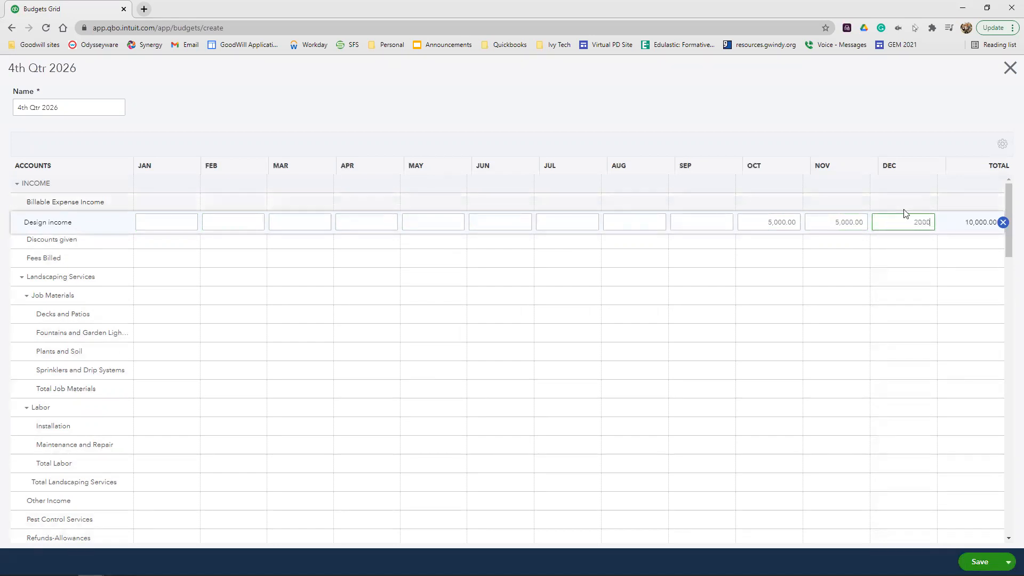
{"action": "left_click", "coordinate": [866, 103]}
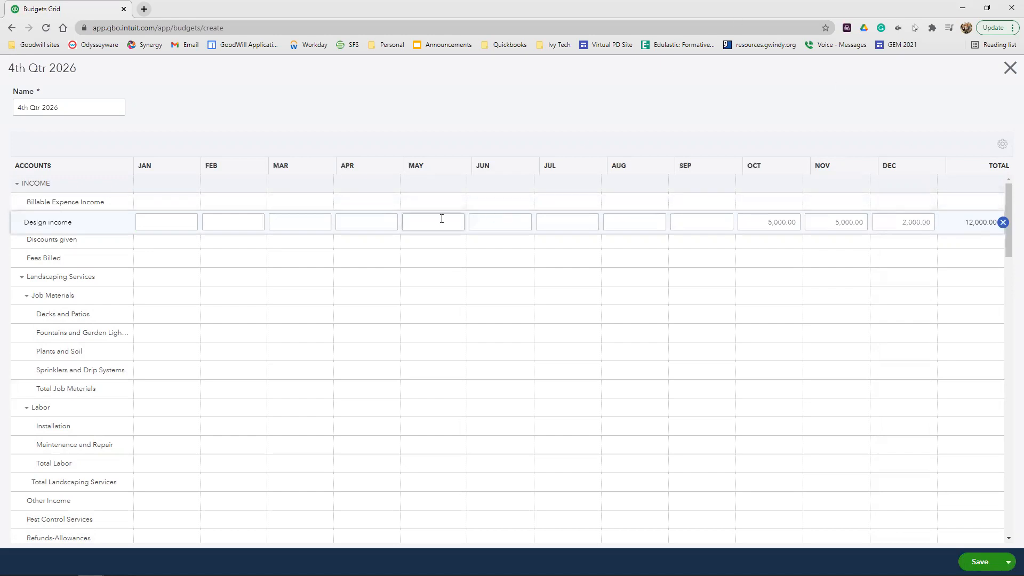
Step: Budget Cost of Goods Sold at 1500 for October, 1500 for November and 700 for December
{"action": "scroll", "coordinate": [284, 282], "scroll_direction": "down", "scroll_amount": 4}
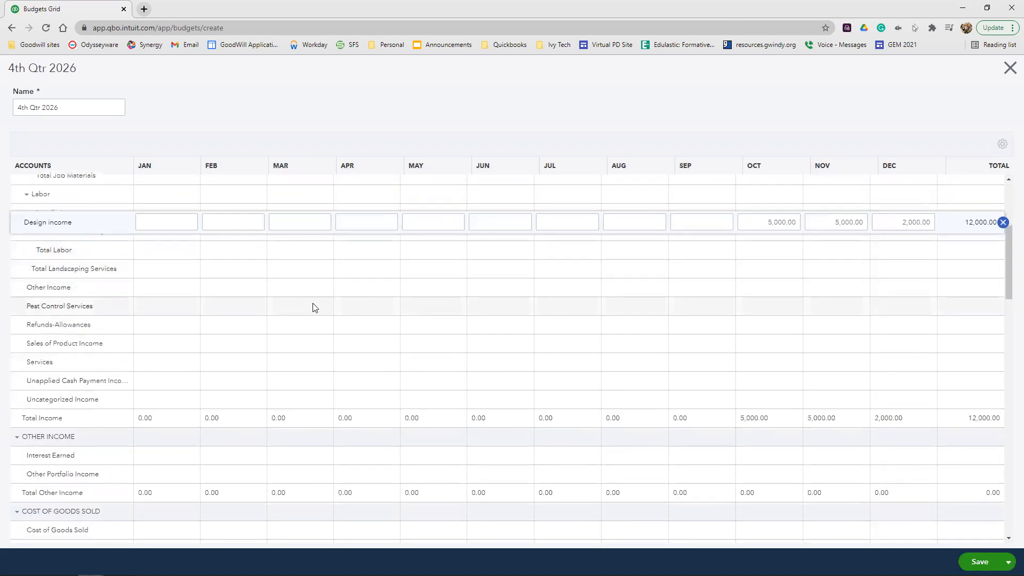
{"action": "scroll", "coordinate": [330, 305], "scroll_direction": "down", "scroll_amount": 3}
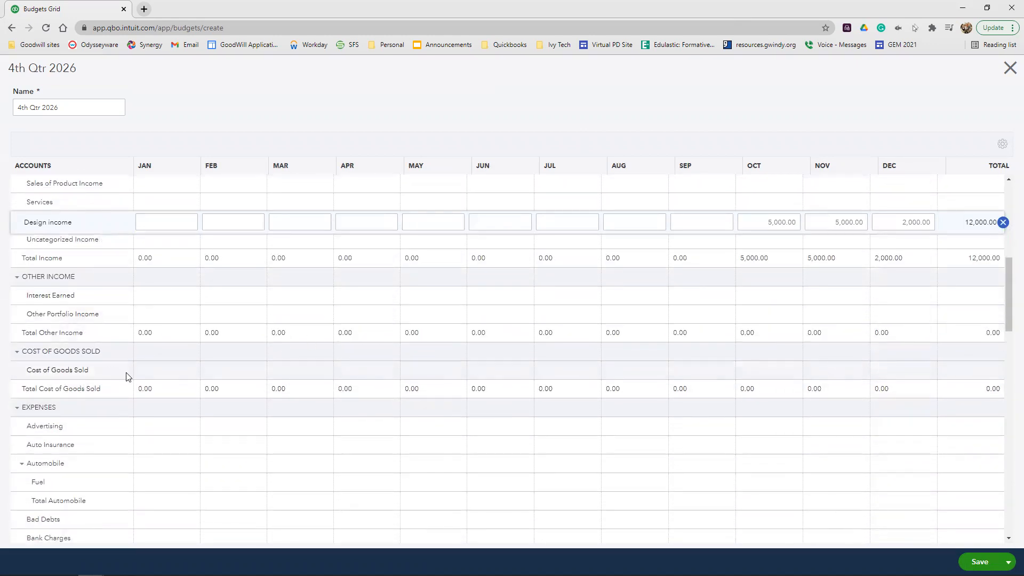
{"action": "left_click", "coordinate": [751, 370]}
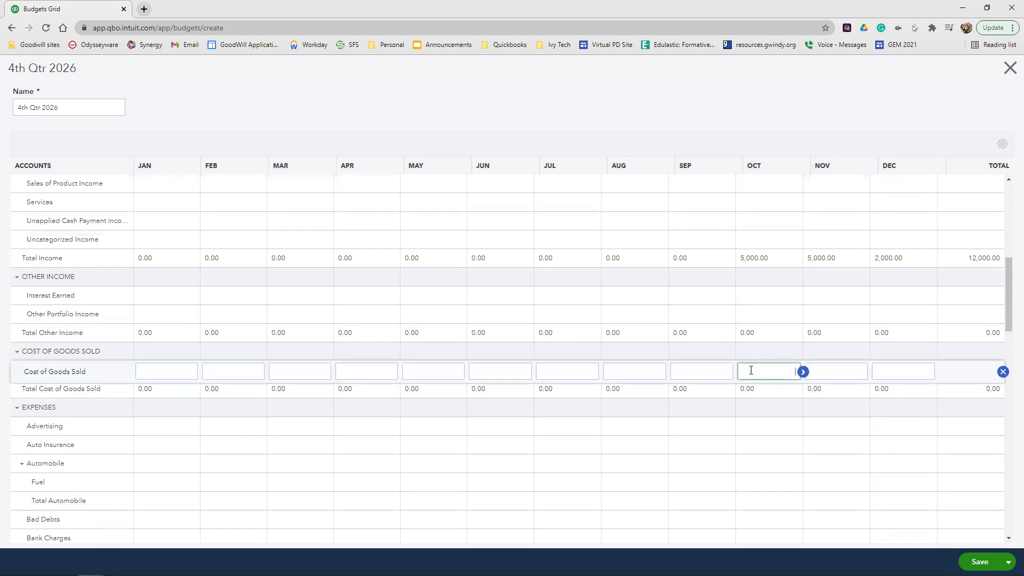
{"action": "type", "text": "1500"}
{"action": "key", "text": "Tab"}
{"action": "key", "text": "Tab"}
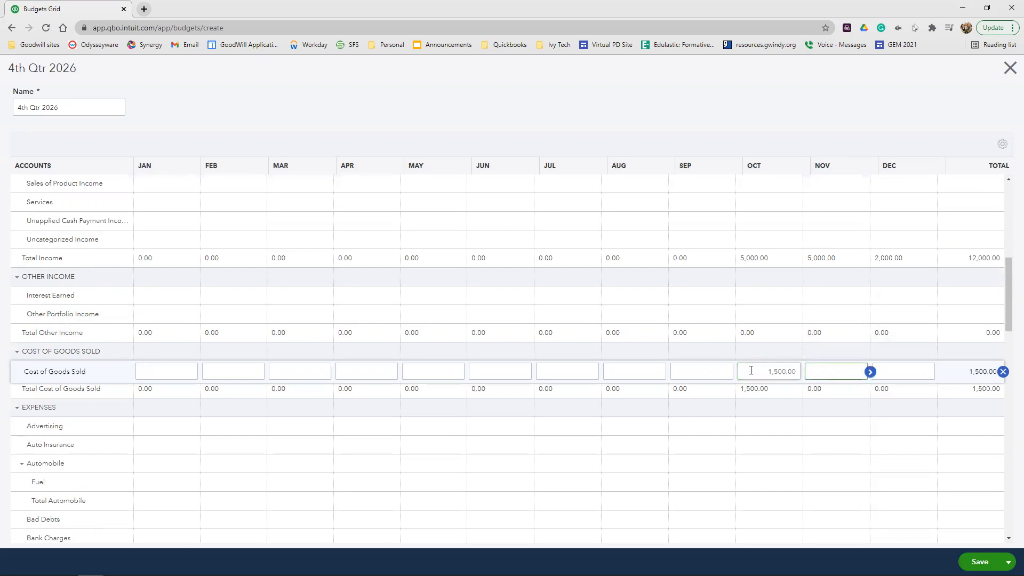
{"action": "type", "text": "1500"}
{"action": "key", "text": "Tab"}
{"action": "key", "text": "Tab"}
{"action": "type", "text": "700"}
{"action": "key", "text": "Tab"}
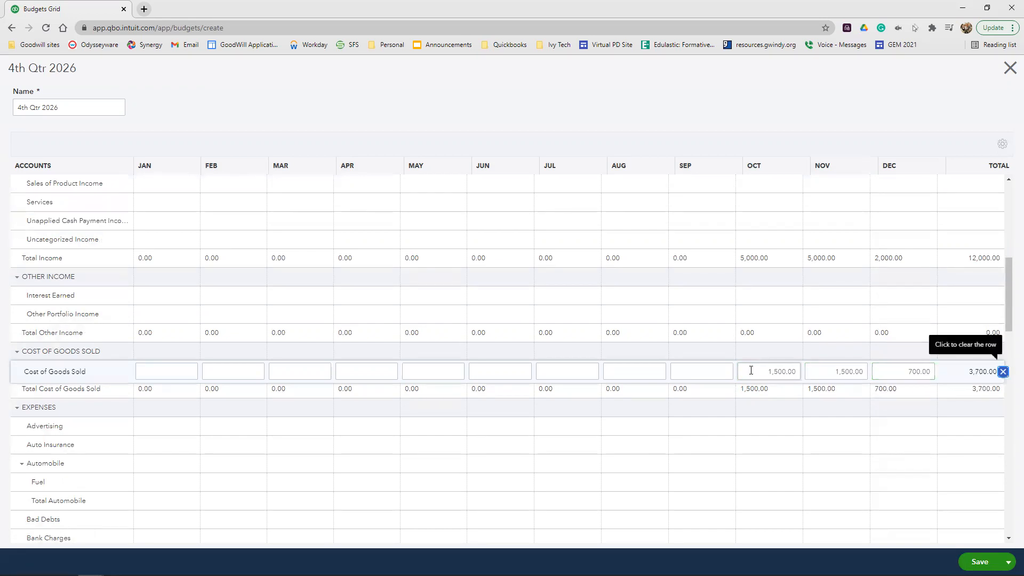
Step: Budget the Advertising expense at 100 for October, 150 for November and 150 for December
{"action": "left_click", "coordinate": [764, 417]}
{"action": "left_click", "coordinate": [768, 425]}
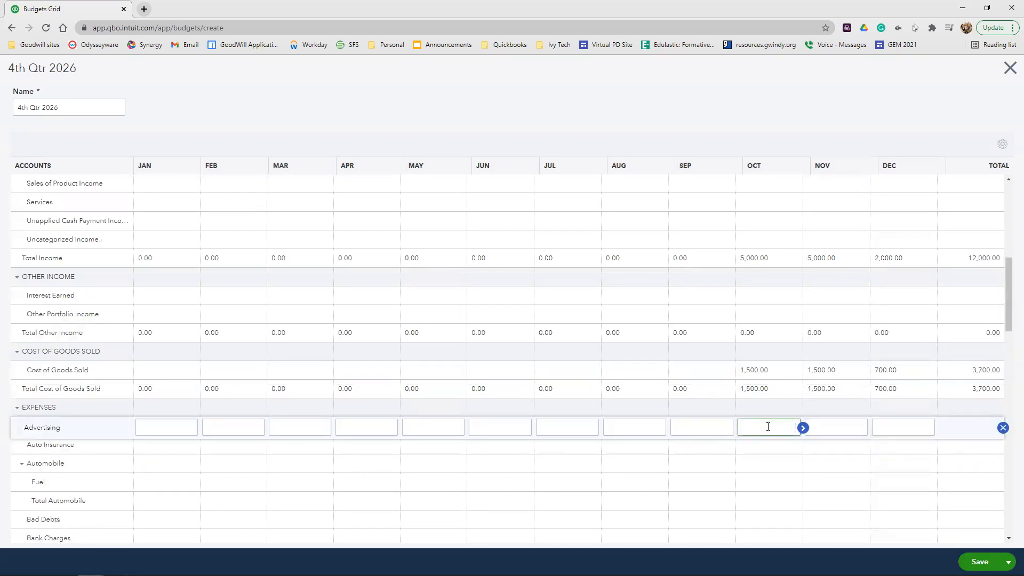
{"action": "type", "text": "100"}
{"action": "key", "text": "Tab"}
{"action": "key", "text": "Tab"}
{"action": "type", "text": "150"}
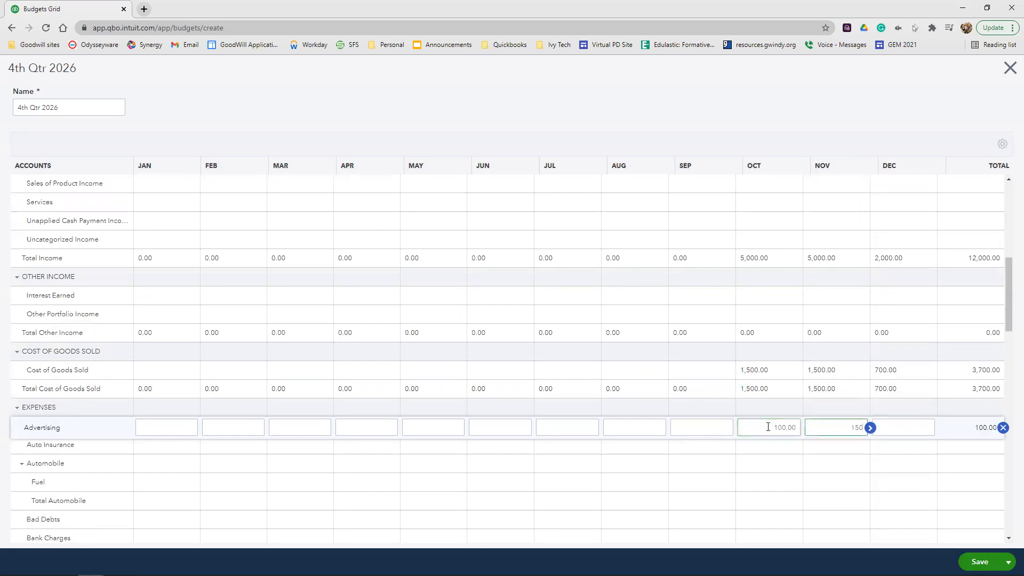
{"action": "key", "text": "Tab"}
{"action": "type", "text": "150"}
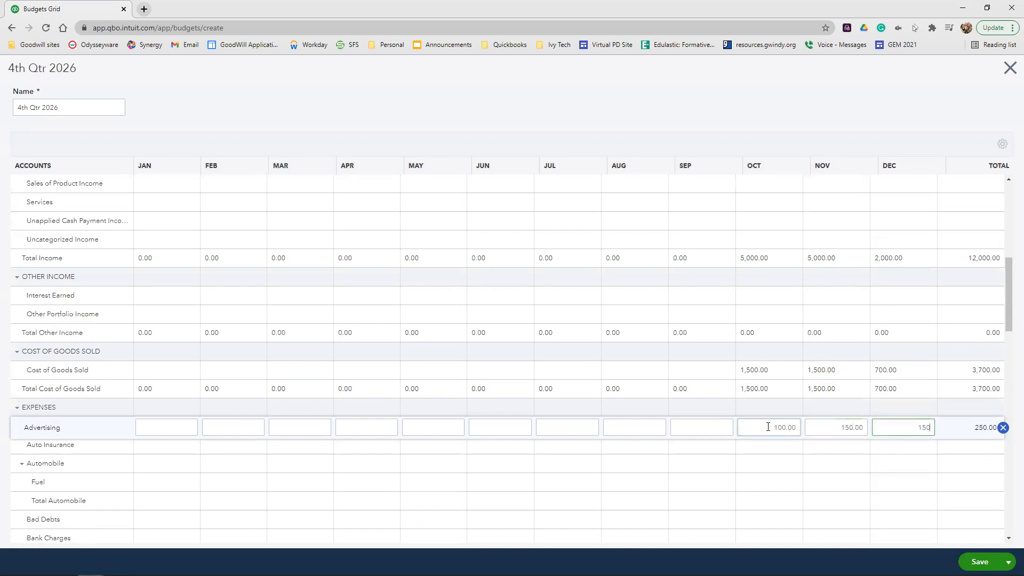
{"action": "key", "text": "Tab"}
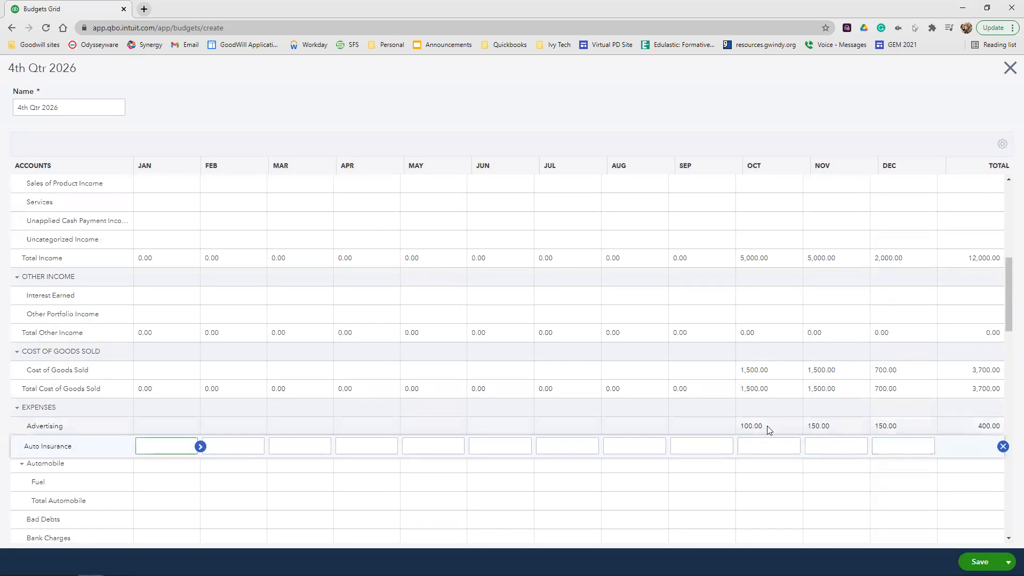
Step: Budget the Automobile expense at 450 for October, 400 for November and 400 for December
{"action": "key", "text": "Return"}
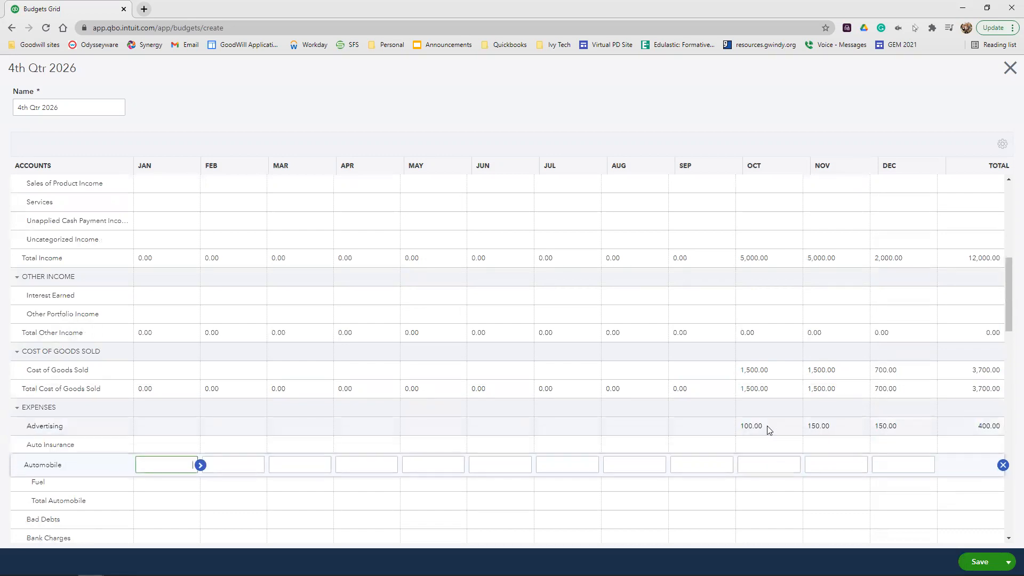
{"action": "left_click", "coordinate": [775, 465]}
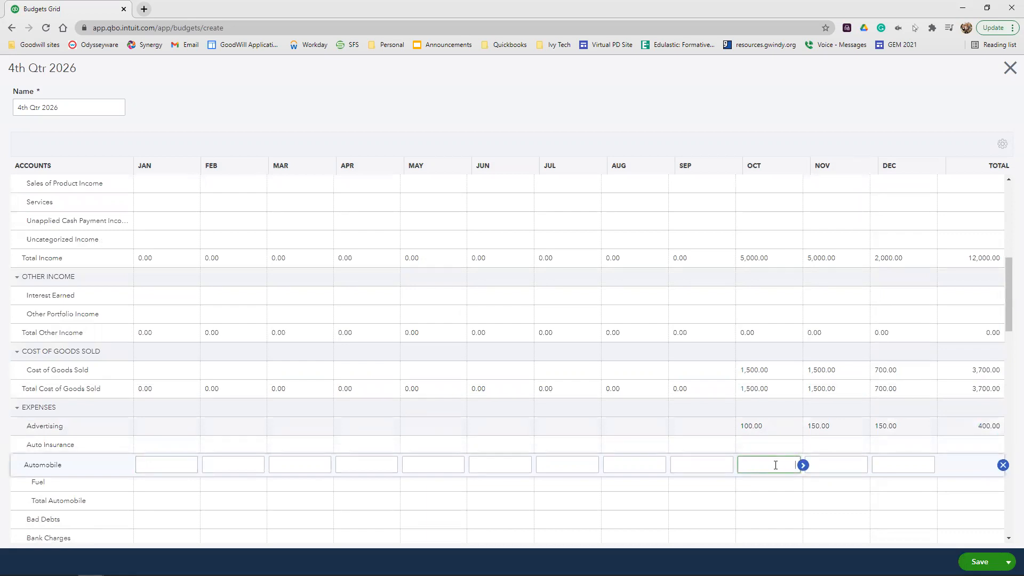
{"action": "type", "text": "450"}
{"action": "key", "text": "Tab"}
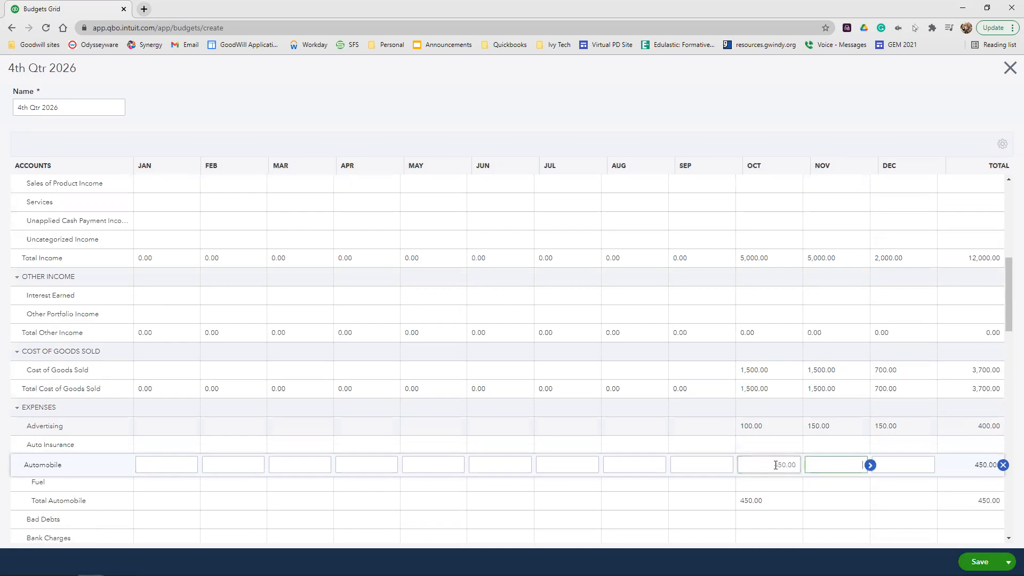
{"action": "type", "text": "400"}
{"action": "key", "text": "Tab"}
{"action": "type", "text": "0"}
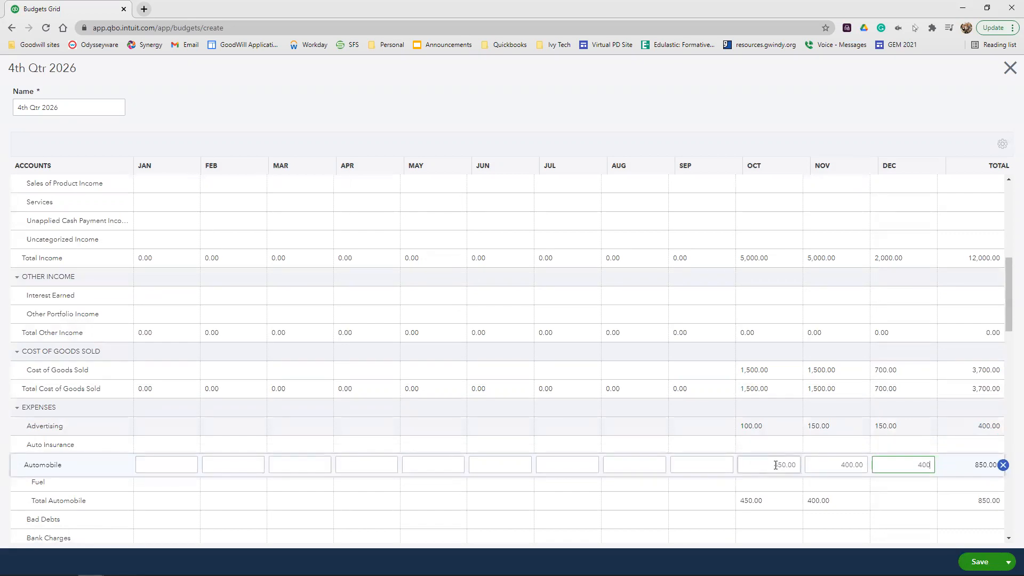
{"action": "key", "text": "Tab"}
Step: Budget the Purchases expense at 500 for October, 400 for November and 250 for December
{"action": "scroll", "coordinate": [858, 389], "scroll_direction": "down", "scroll_amount": 3}
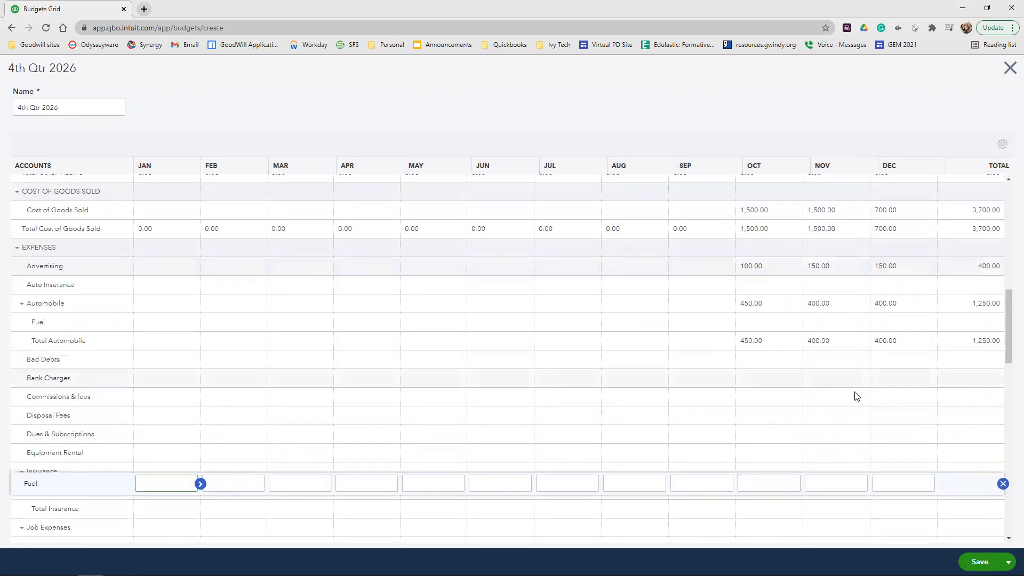
{"action": "scroll", "coordinate": [371, 356], "scroll_direction": "down", "scroll_amount": 2}
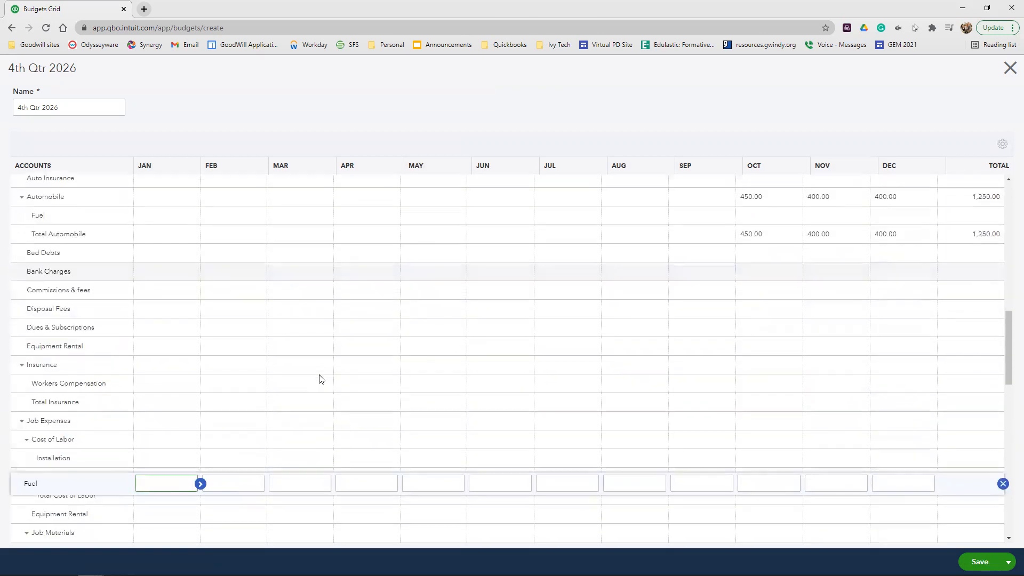
{"action": "left_click", "coordinate": [478, 360]}
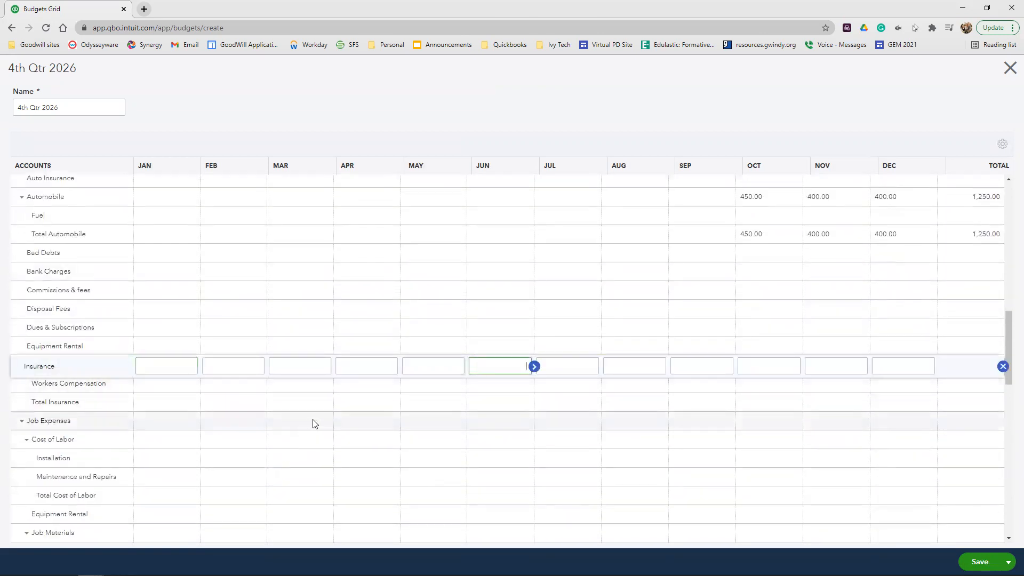
{"action": "scroll", "coordinate": [313, 423], "scroll_direction": "down", "scroll_amount": 2}
{"action": "scroll", "coordinate": [313, 423], "scroll_direction": "down", "scroll_amount": 4}
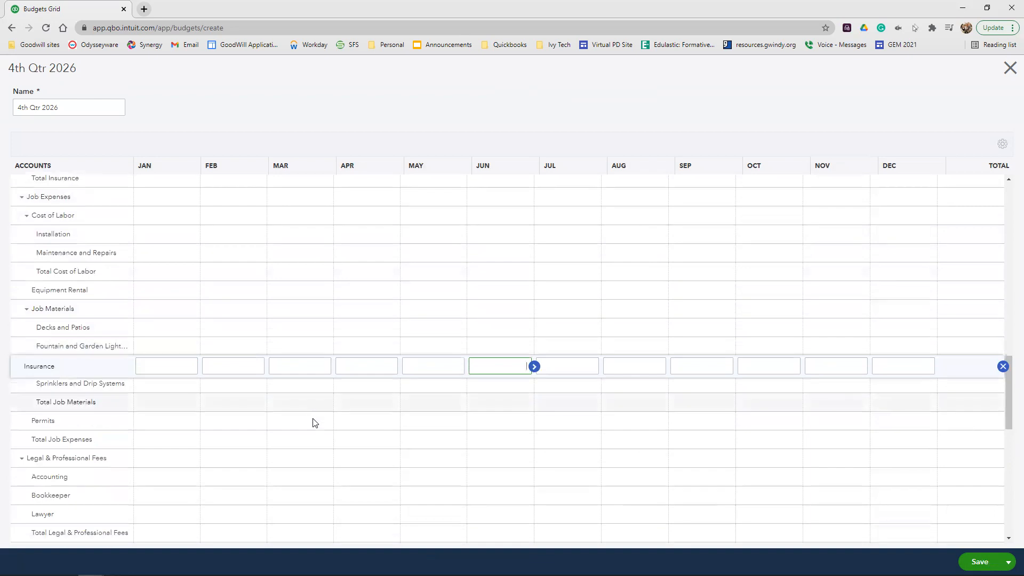
{"action": "scroll", "coordinate": [313, 423], "scroll_direction": "down", "scroll_amount": 3}
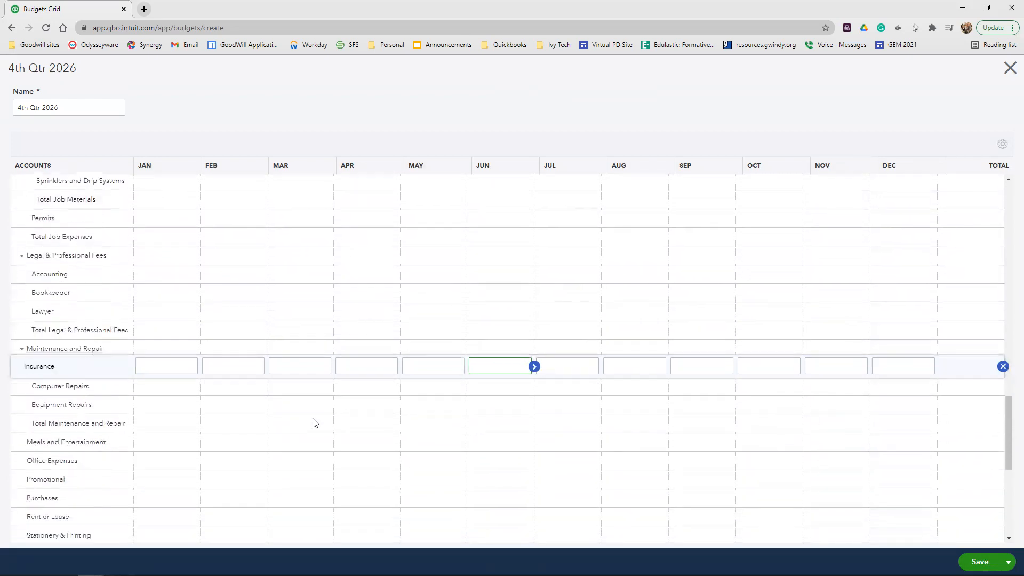
{"action": "left_click", "coordinate": [767, 448]}
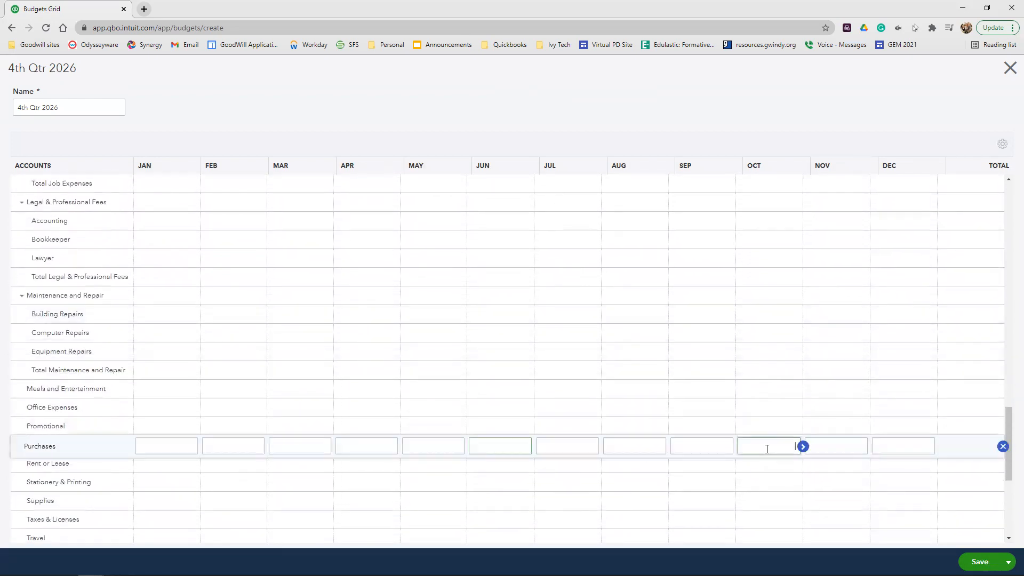
{"action": "type", "text": "500"}
{"action": "key", "text": "Tab"}
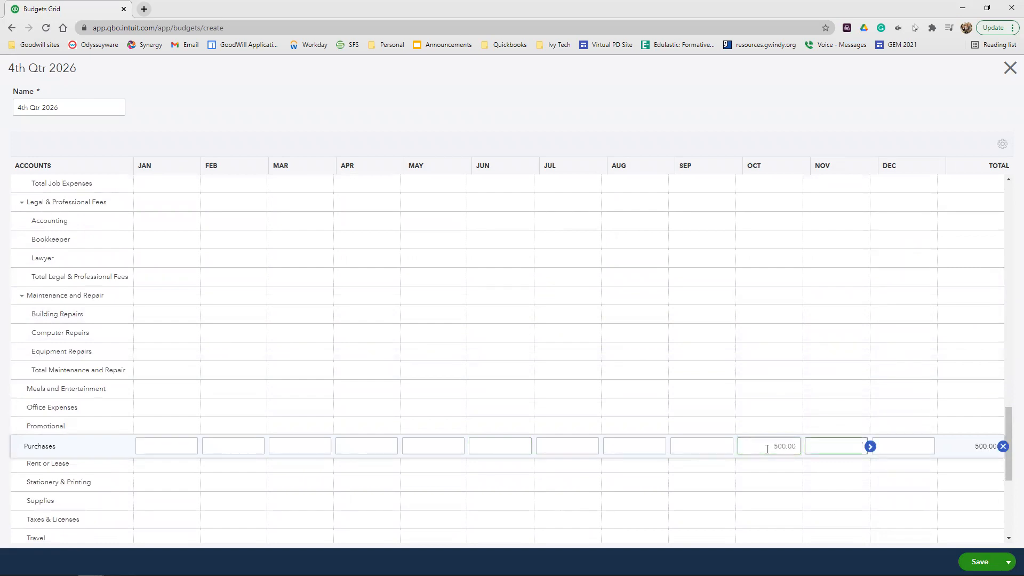
{"action": "type", "text": "400"}
{"action": "key", "text": "Tab"}
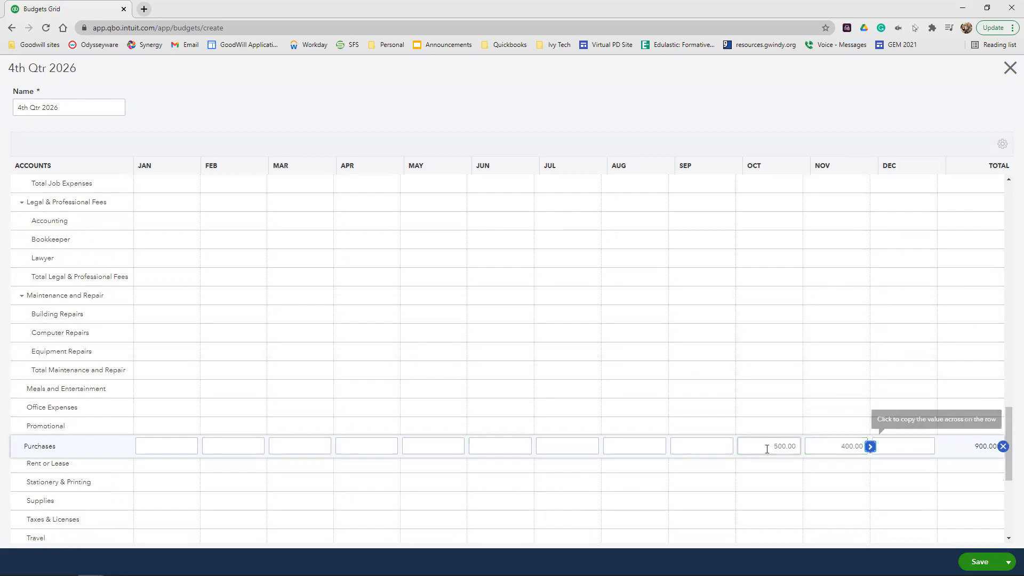
{"action": "type", "text": "250"}
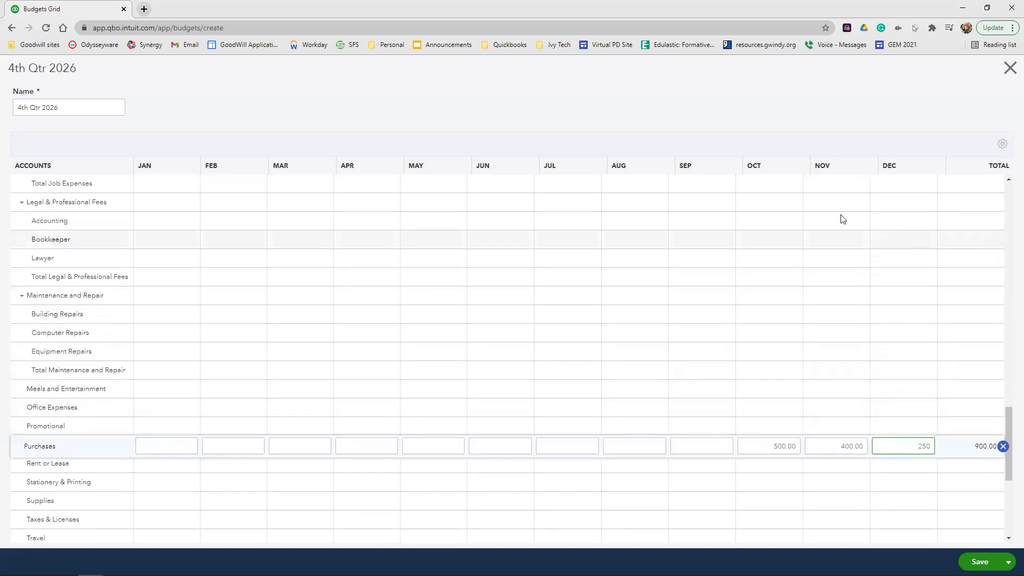
Step: Commit the Purchases amounts, then save and close the 4th Qtr 2026 budget
{"action": "scroll", "coordinate": [883, 427], "scroll_direction": "down", "scroll_amount": 1}
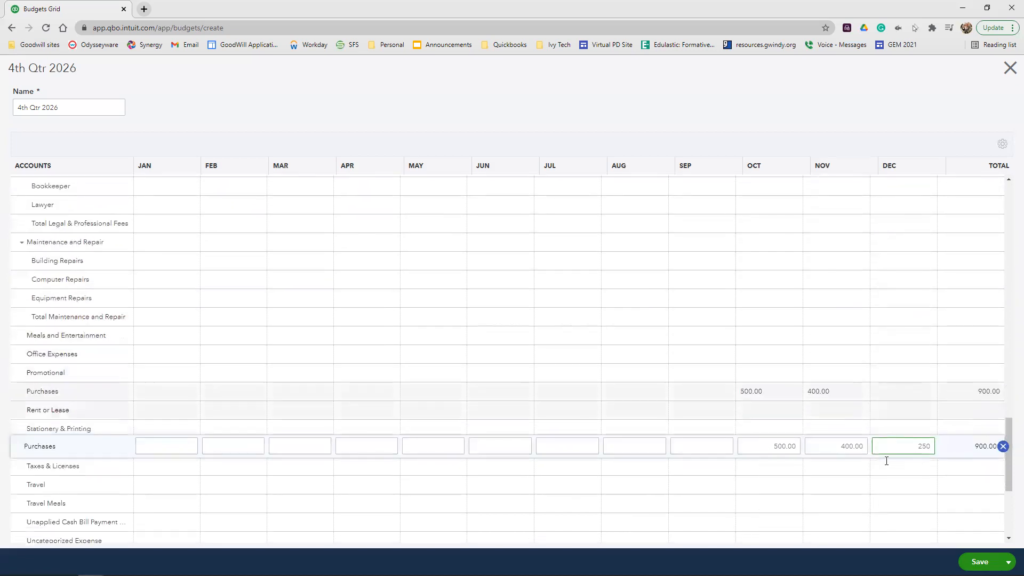
{"action": "left_click", "coordinate": [890, 499]}
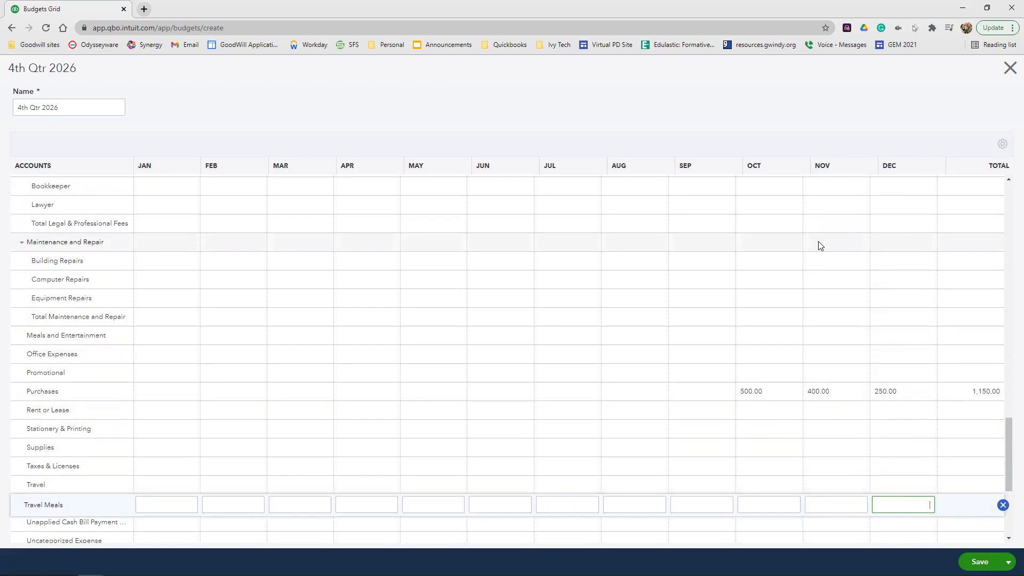
{"action": "left_click", "coordinate": [1008, 562]}
{"action": "left_click", "coordinate": [1001, 544]}
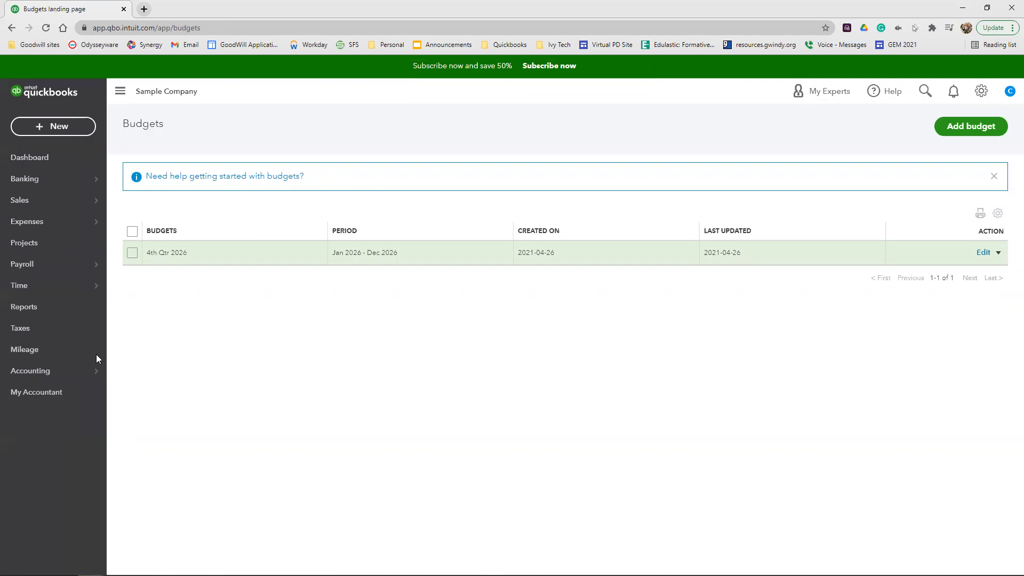
Step: Search the standard reports for "bud", open the Budget Overview report and review its income, cost and expense rows
{"action": "left_click", "coordinate": [57, 313]}
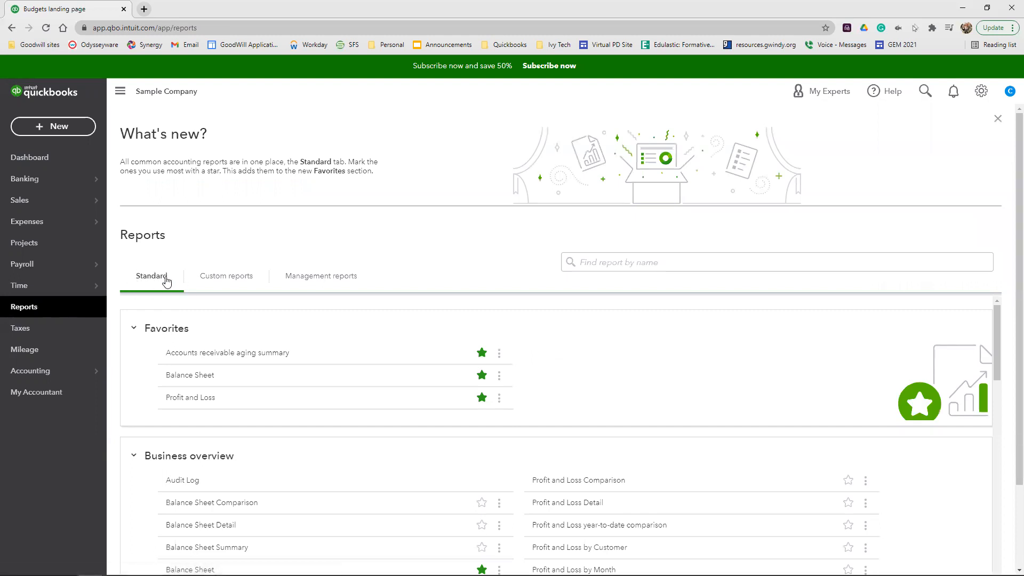
{"action": "scroll", "coordinate": [160, 274], "scroll_direction": "down", "scroll_amount": 2}
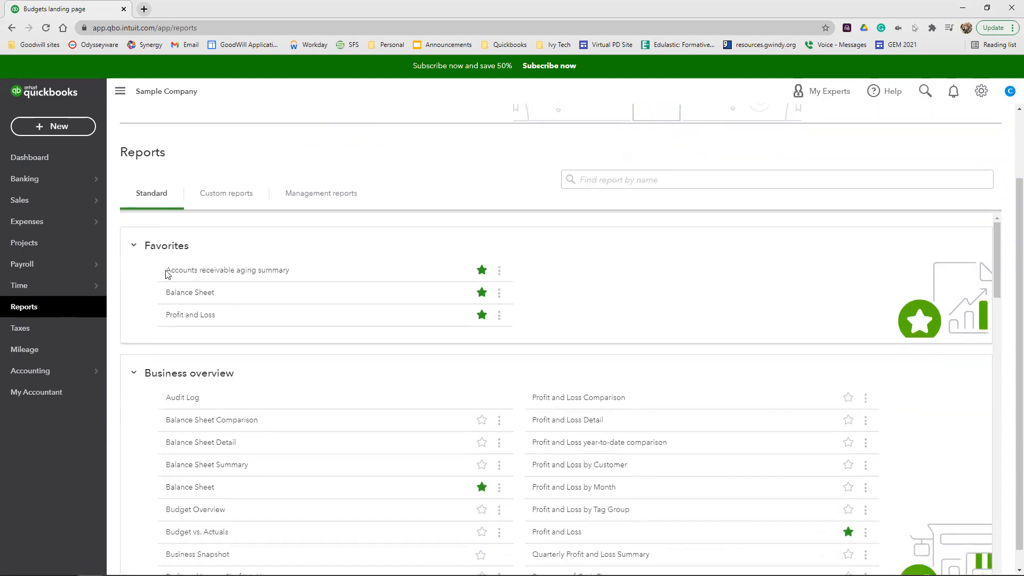
{"action": "scroll", "coordinate": [231, 354], "scroll_direction": "down", "scroll_amount": 1}
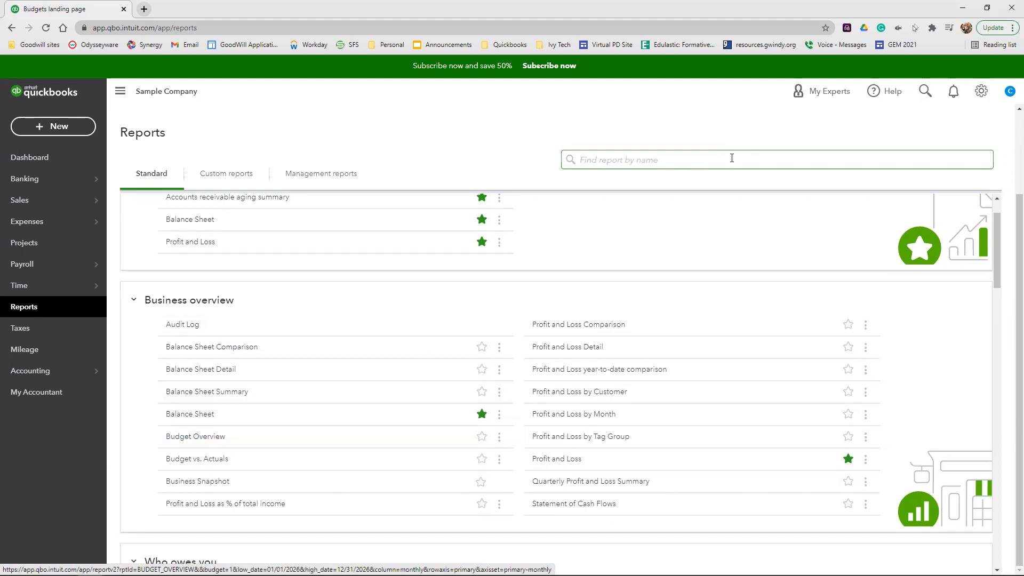
{"action": "left_click", "coordinate": [675, 158]}
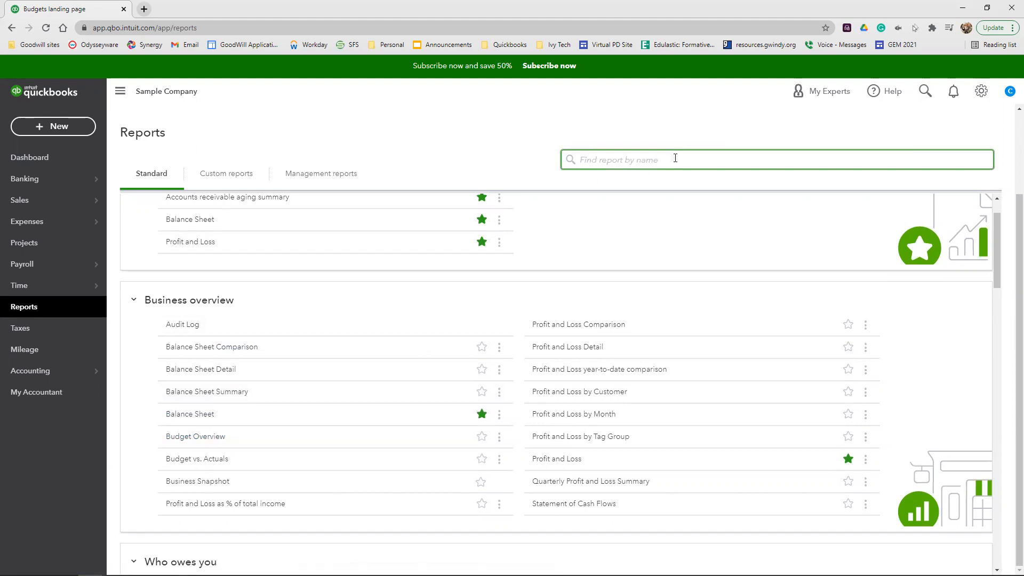
{"action": "type", "text": "bud"}
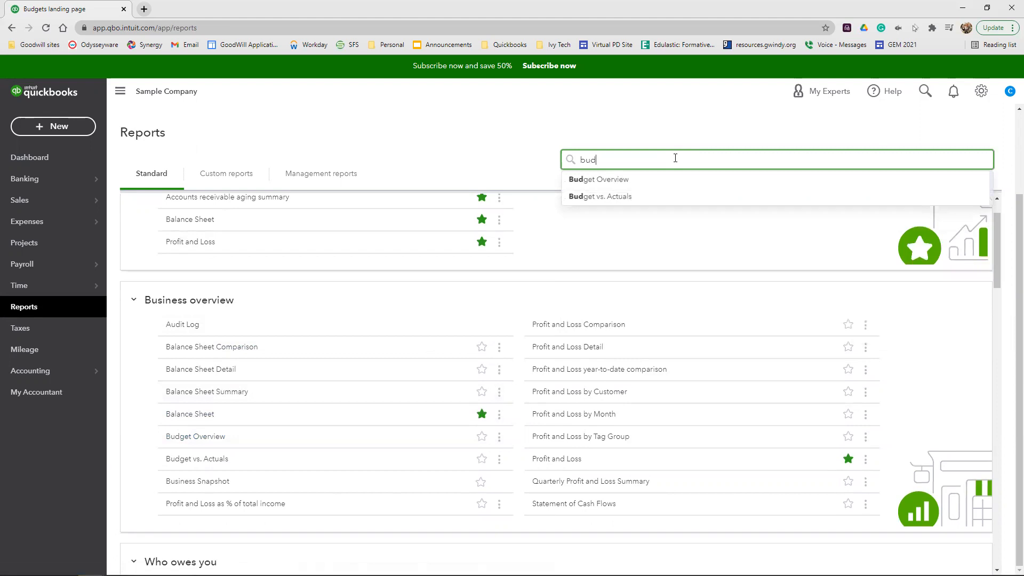
{"action": "left_click", "coordinate": [601, 180]}
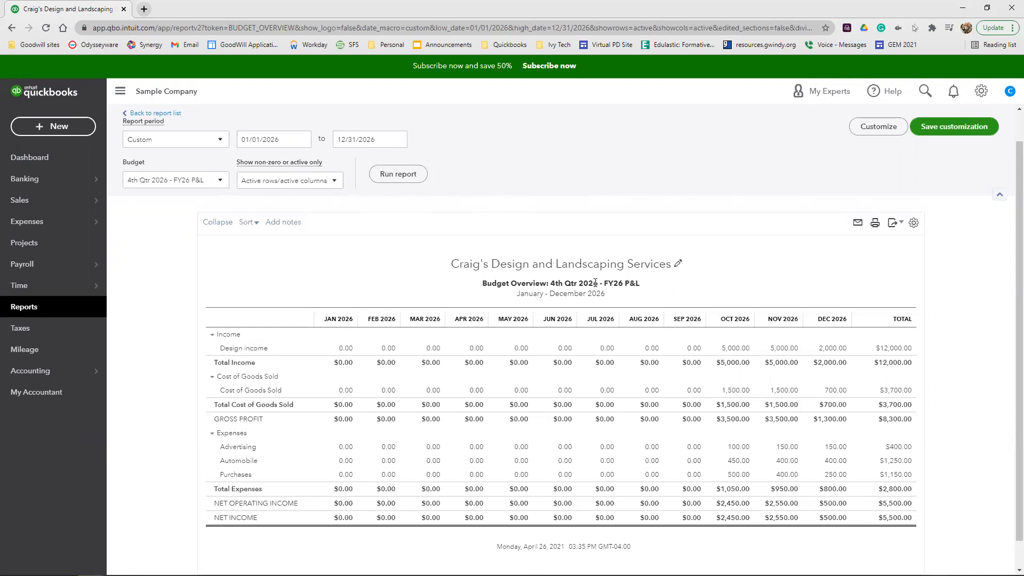
{"action": "scroll", "coordinate": [706, 421], "scroll_direction": "down", "scroll_amount": 1}
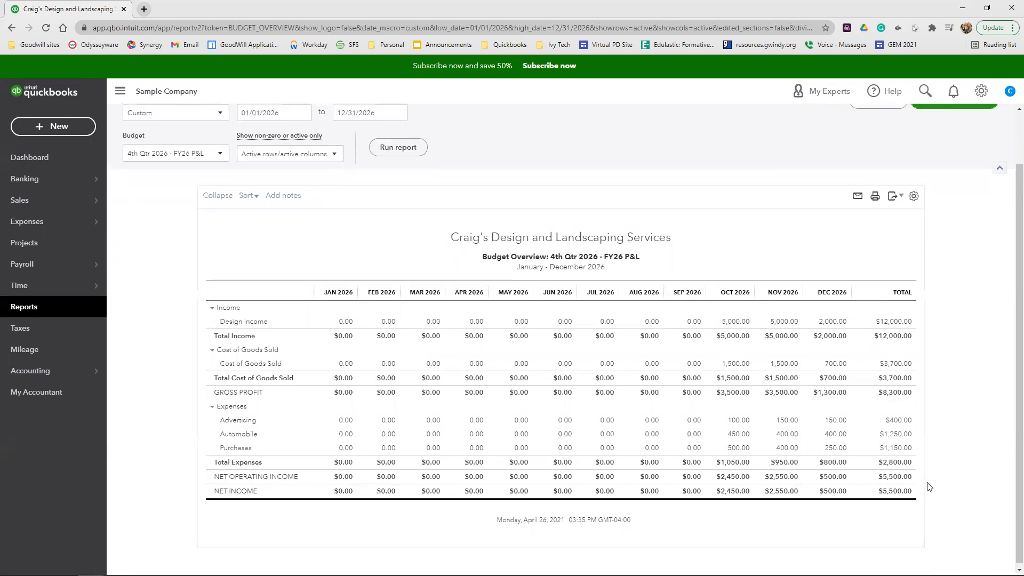
{"action": "scroll", "coordinate": [252, 270], "scroll_direction": "up", "scroll_amount": 2}
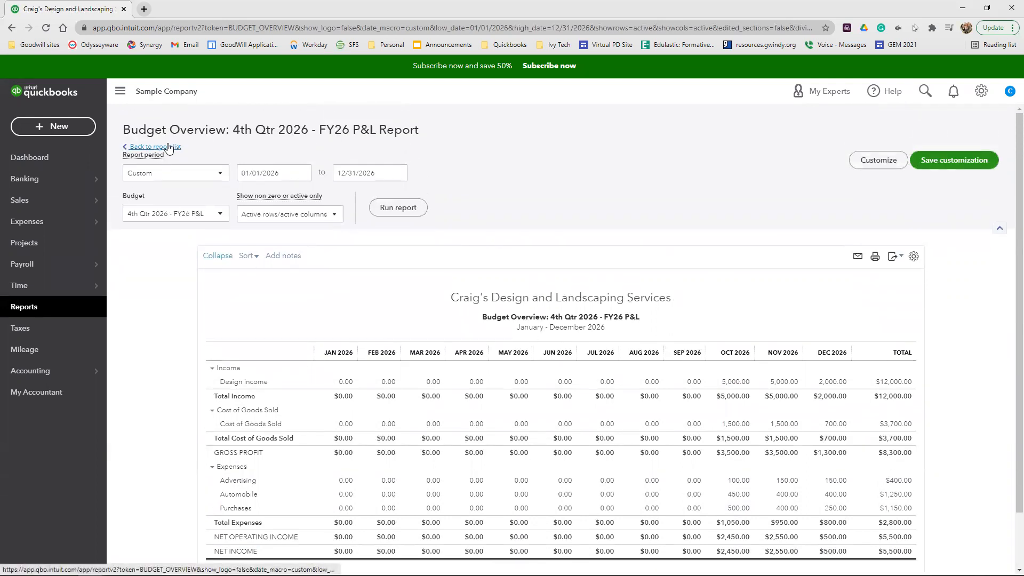
Step: Return to the report list and open the Budget vs. Actuals report from the business overview reports
{"action": "left_click", "coordinate": [169, 147]}
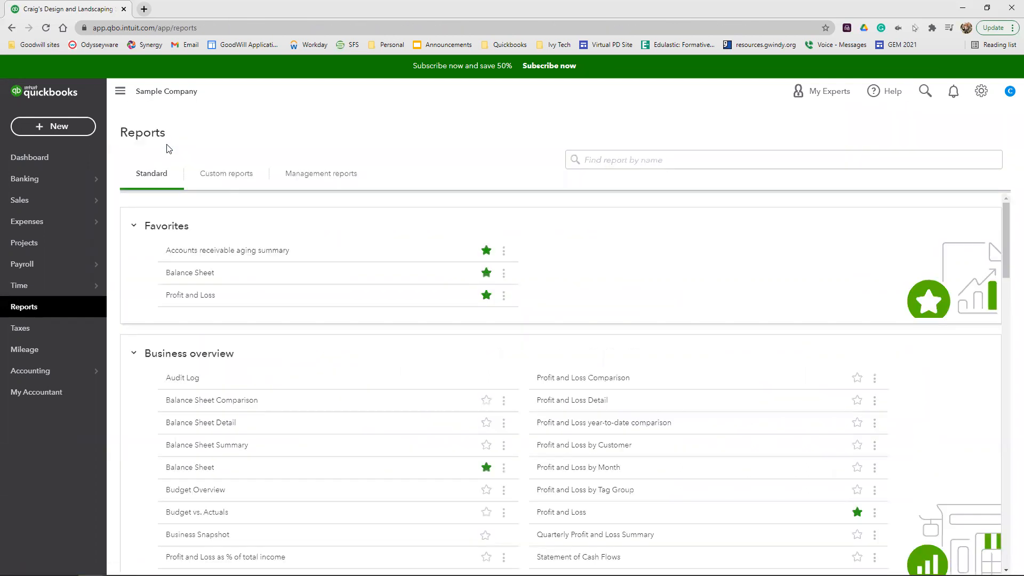
{"action": "left_click", "coordinate": [614, 167]}
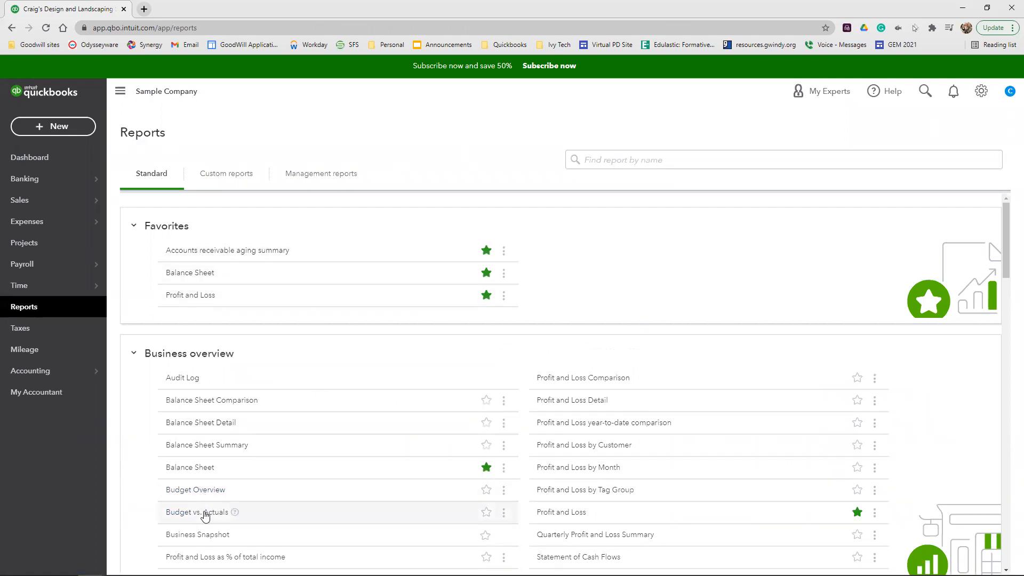
{"action": "scroll", "coordinate": [224, 405], "scroll_direction": "down", "scroll_amount": 1}
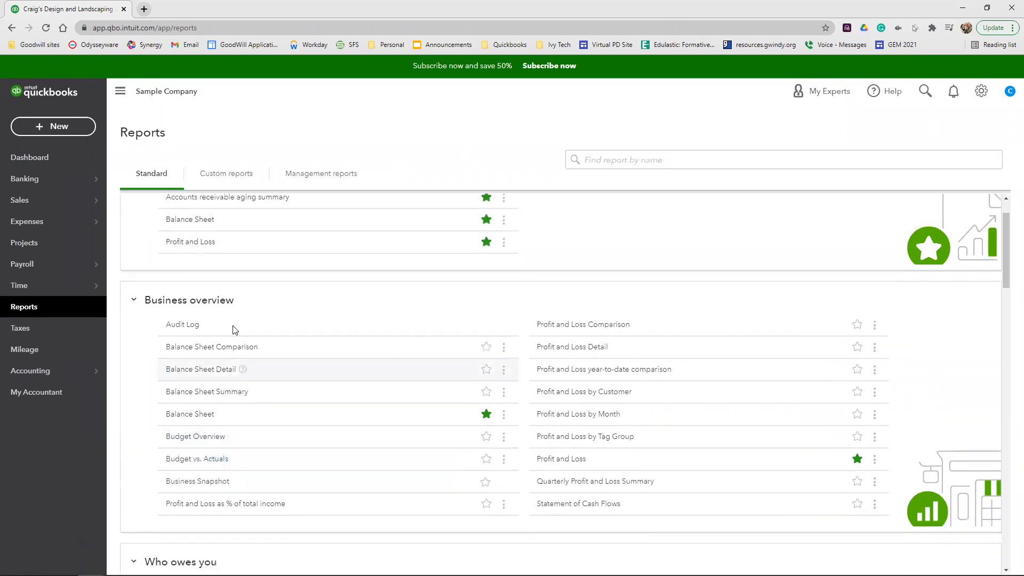
{"action": "left_click", "coordinate": [198, 459]}
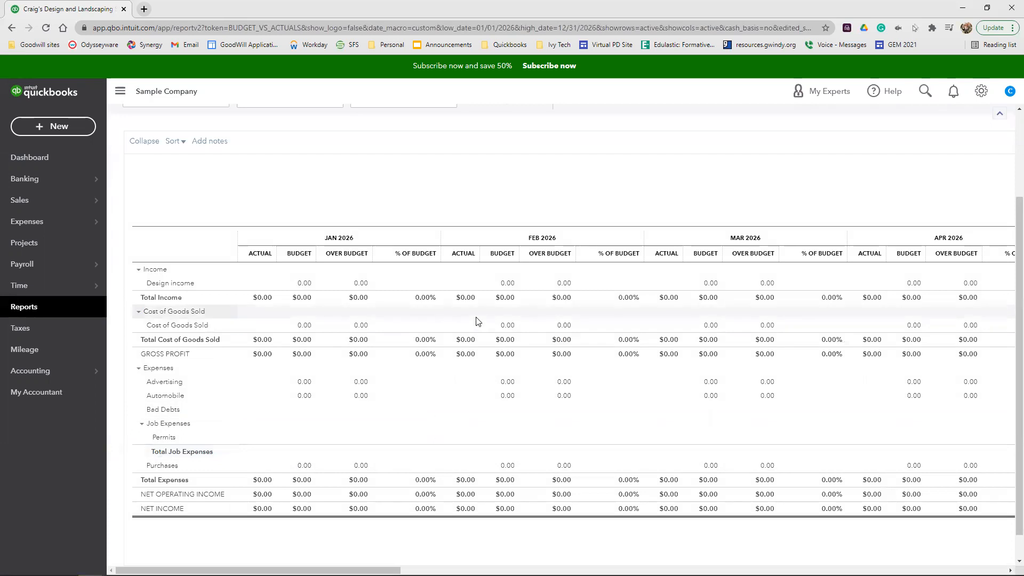
Step: Set the Budget vs. Actuals report period to All Dates
{"action": "scroll", "coordinate": [477, 321], "scroll_direction": "up", "scroll_amount": 2}
{"action": "left_click", "coordinate": [286, 175]}
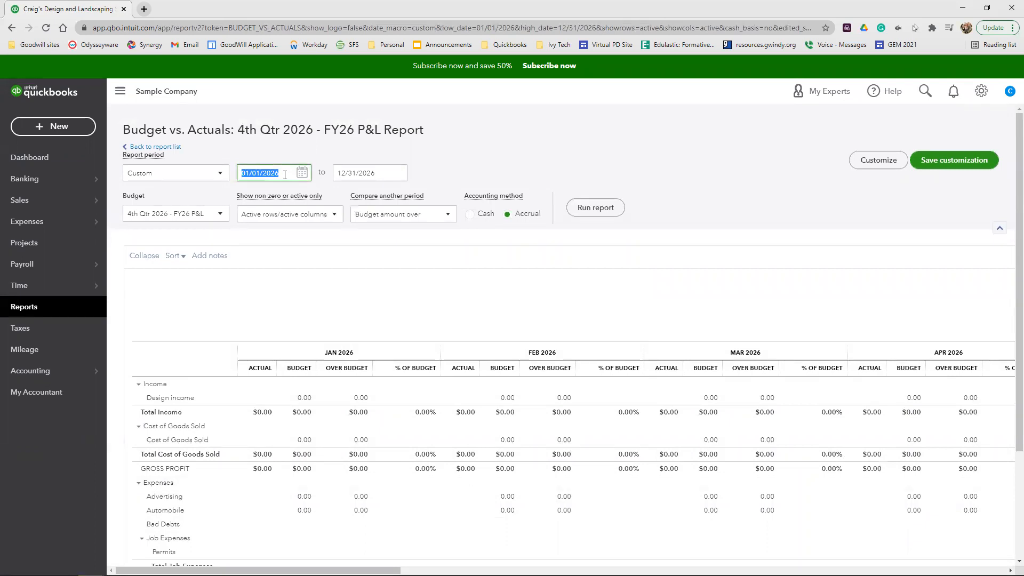
{"action": "left_click", "coordinate": [172, 176]}
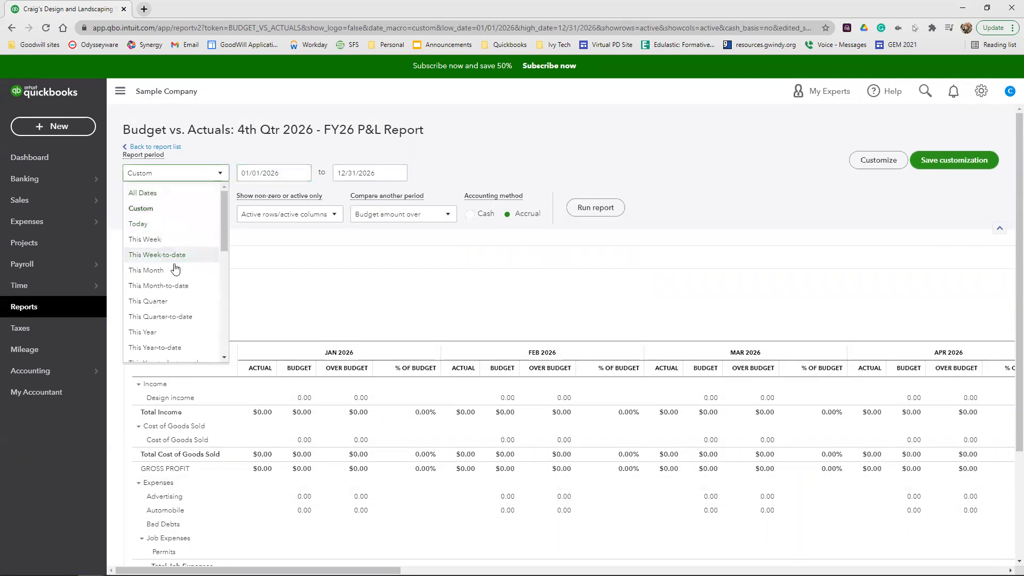
{"action": "scroll", "coordinate": [172, 262], "scroll_direction": "down", "scroll_amount": 2}
{"action": "scroll", "coordinate": [178, 274], "scroll_direction": "down", "scroll_amount": 3}
{"action": "scroll", "coordinate": [176, 266], "scroll_direction": "up", "scroll_amount": 5}
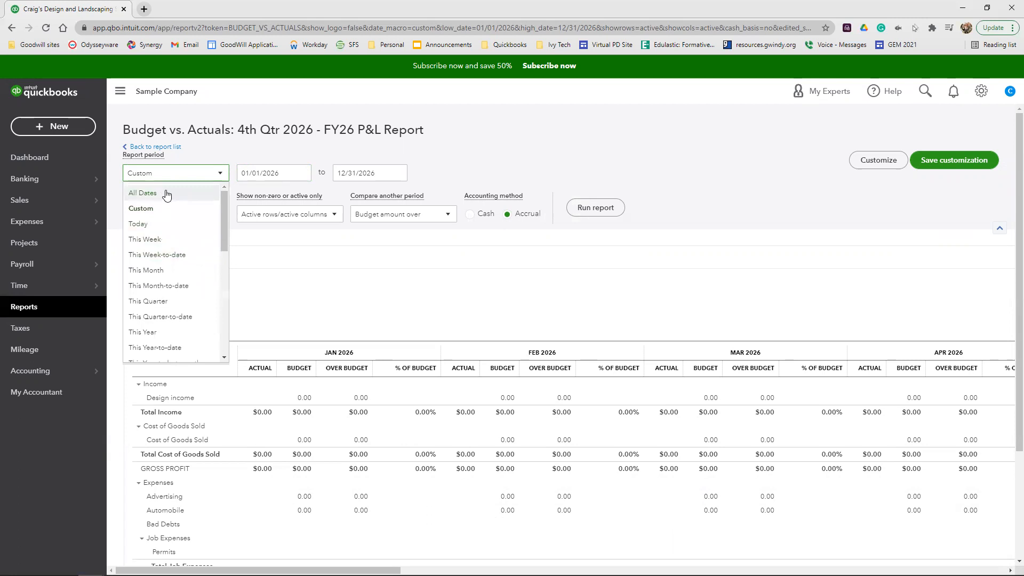
{"action": "left_click", "coordinate": [166, 193]}
Step: Set a custom report period from 10/01/2026 to 12/31/2026 and run the Budget vs. Actuals report
{"action": "left_click", "coordinate": [165, 172]}
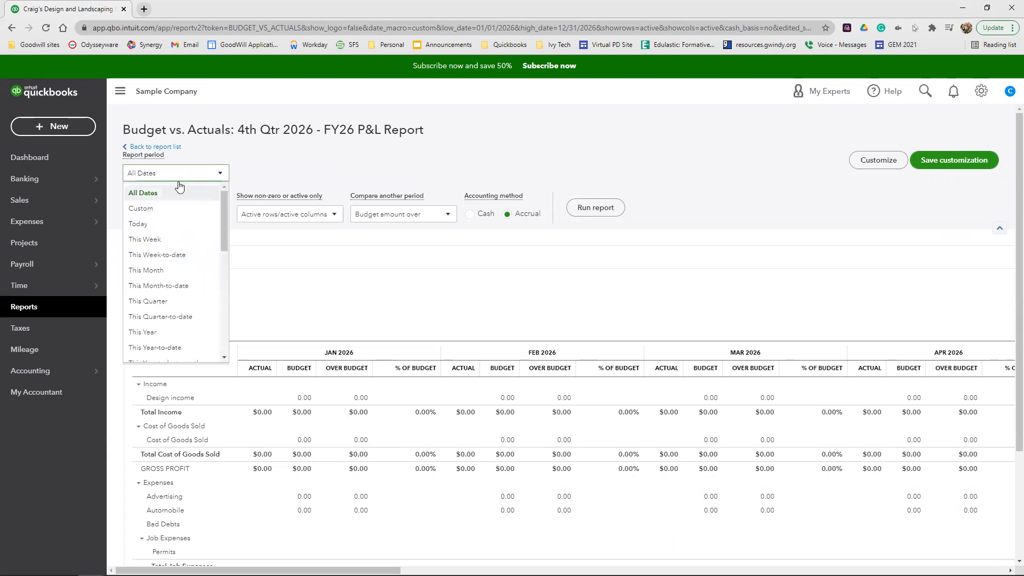
{"action": "left_click", "coordinate": [165, 210]}
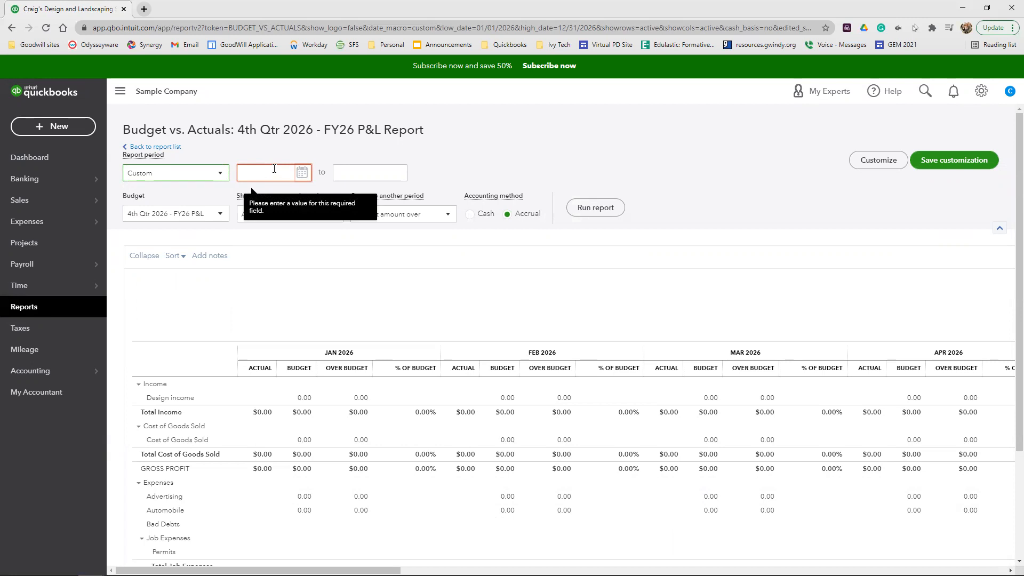
{"action": "left_click", "coordinate": [277, 168]}
{"action": "type", "text": "10/1/2026"}
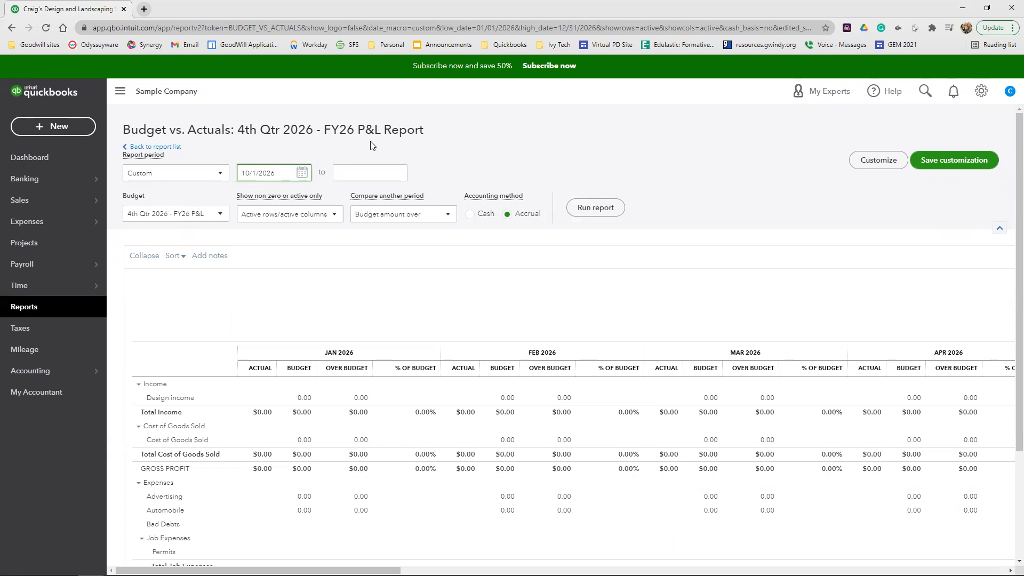
{"action": "left_click", "coordinate": [341, 172]}
{"action": "type", "text": "12/31/2026"}
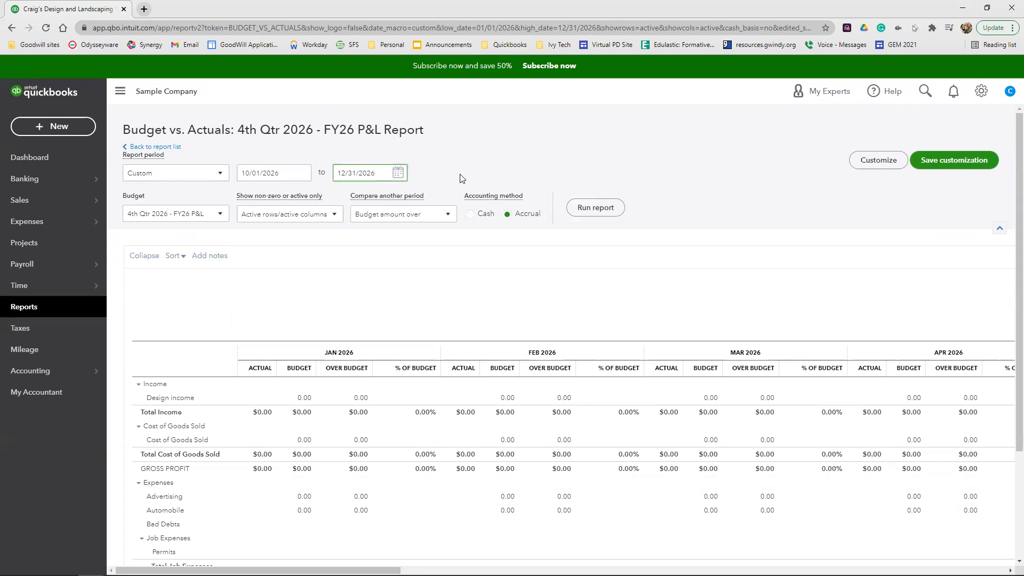
{"action": "left_click", "coordinate": [596, 208]}
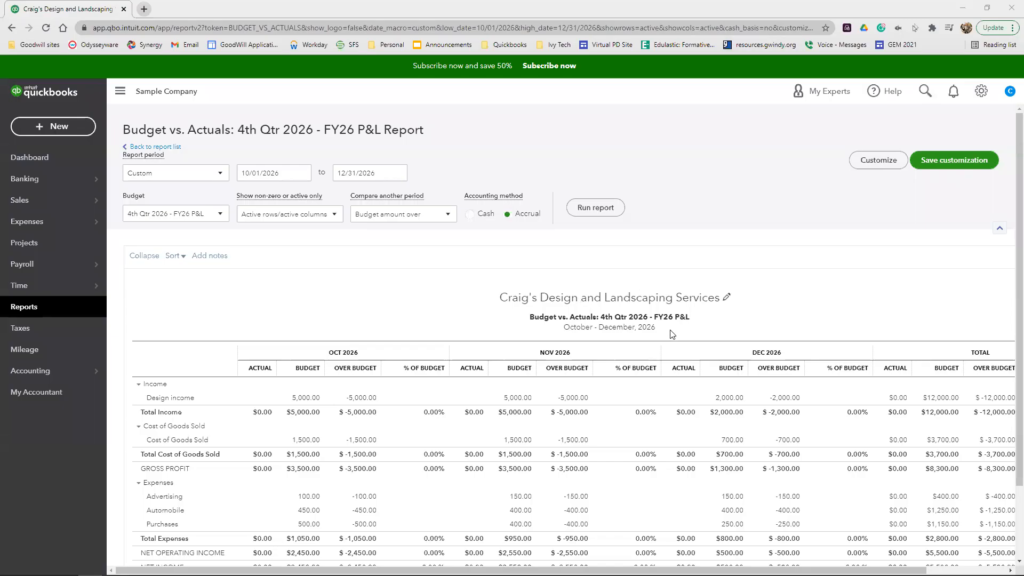
Step: Review the October to December budget and actual figures, then go back to the company dashboard
{"action": "scroll", "coordinate": [672, 333], "scroll_direction": "down", "scroll_amount": 1}
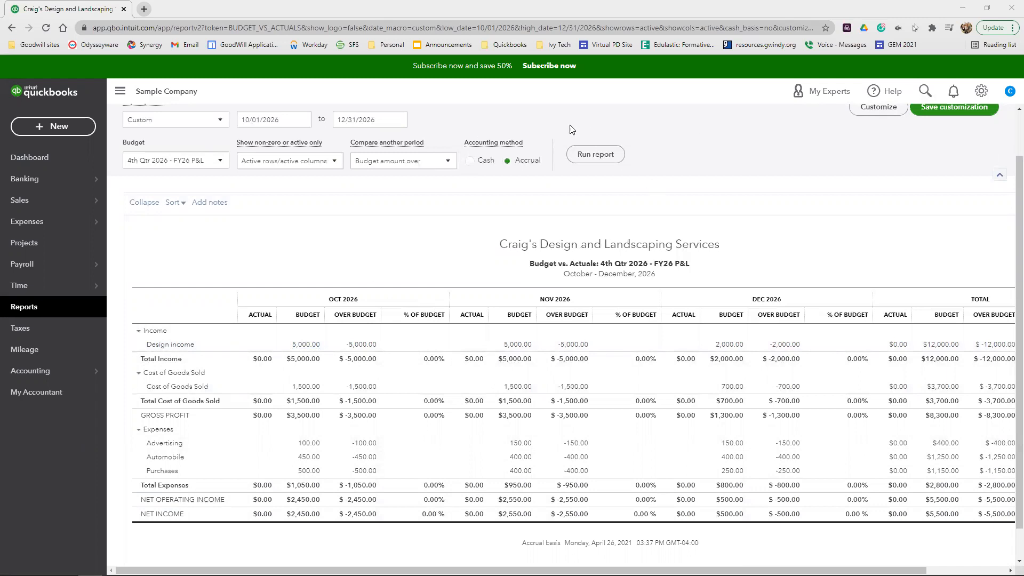
{"action": "left_click", "coordinate": [43, 163]}
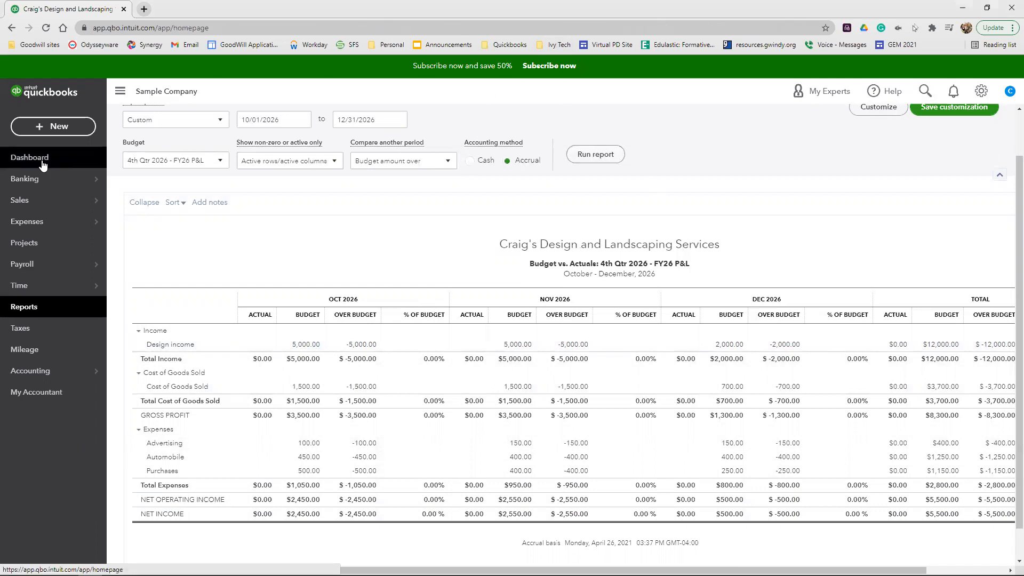